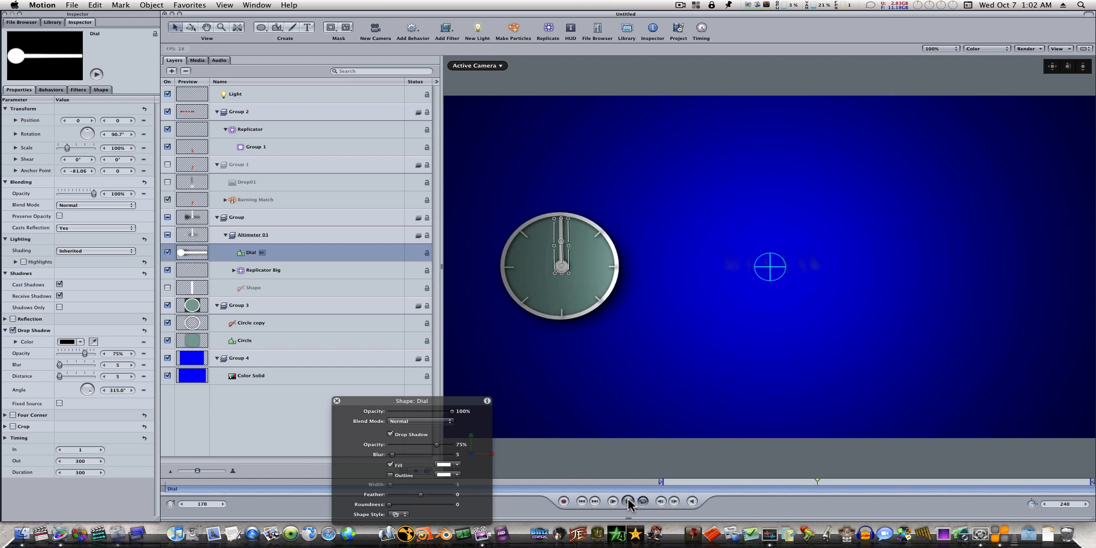
Step: Play the finished project, rotate the Dial hand clockwise to about 24° to test the flame control, and stop playback
{"action": "left_click", "coordinate": [628, 501]}
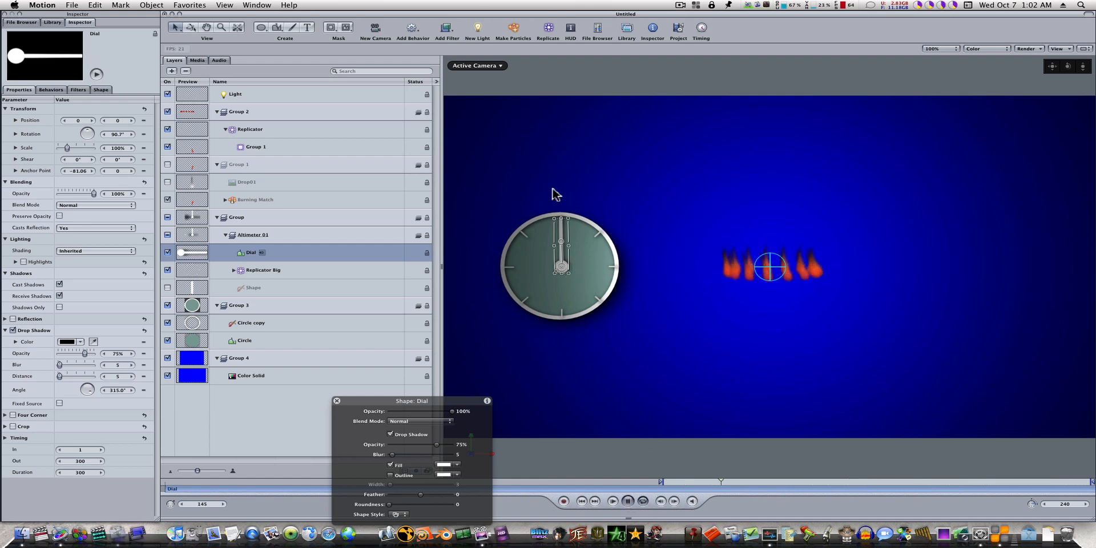
{"action": "left_click_drag", "start_coordinate": [564, 246], "coordinate": [608, 244]}
{"action": "left_click", "coordinate": [628, 501]}
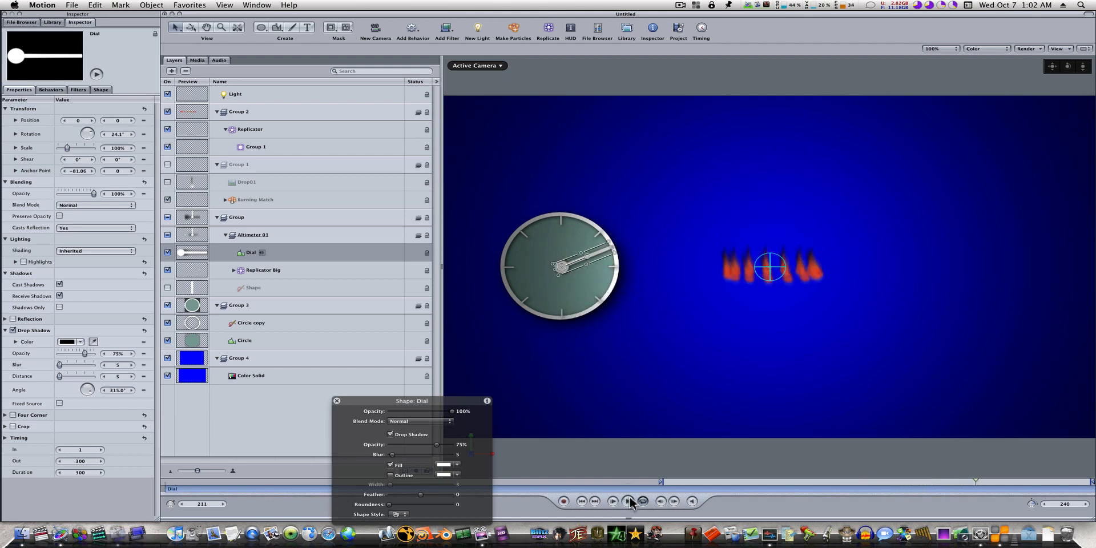
Step: Close the untitled project without saving, create a new one, and show its layers list
{"action": "left_click", "coordinate": [165, 14]}
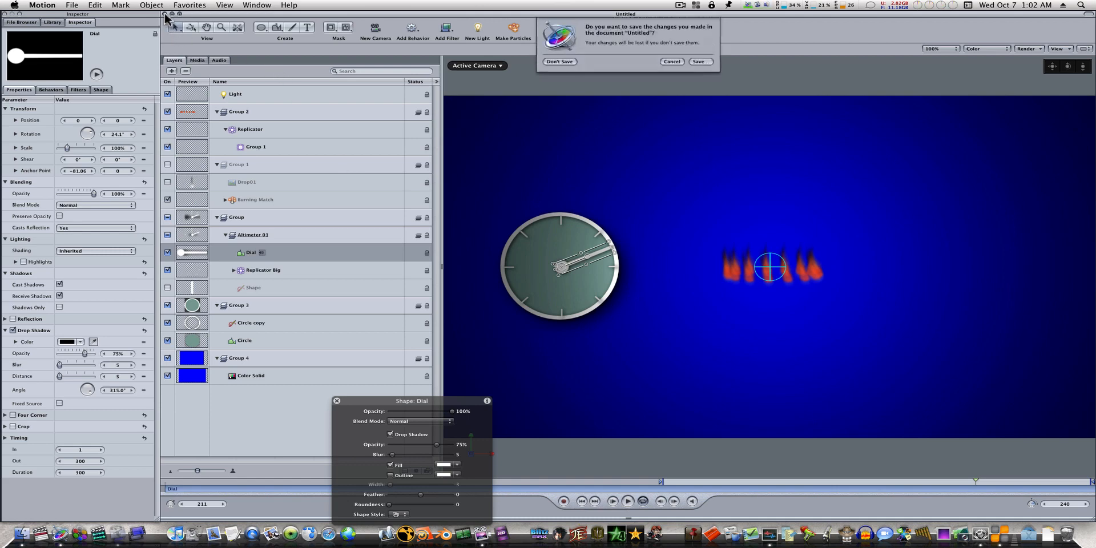
{"action": "left_click", "coordinate": [563, 63]}
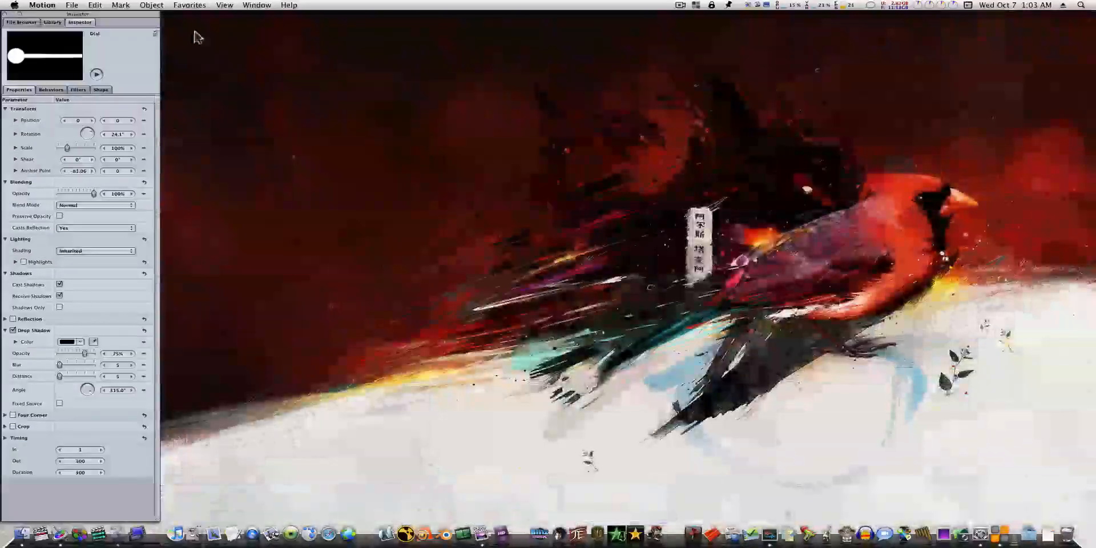
{"action": "left_click", "coordinate": [73, 5]}
{"action": "left_click", "coordinate": [81, 17]}
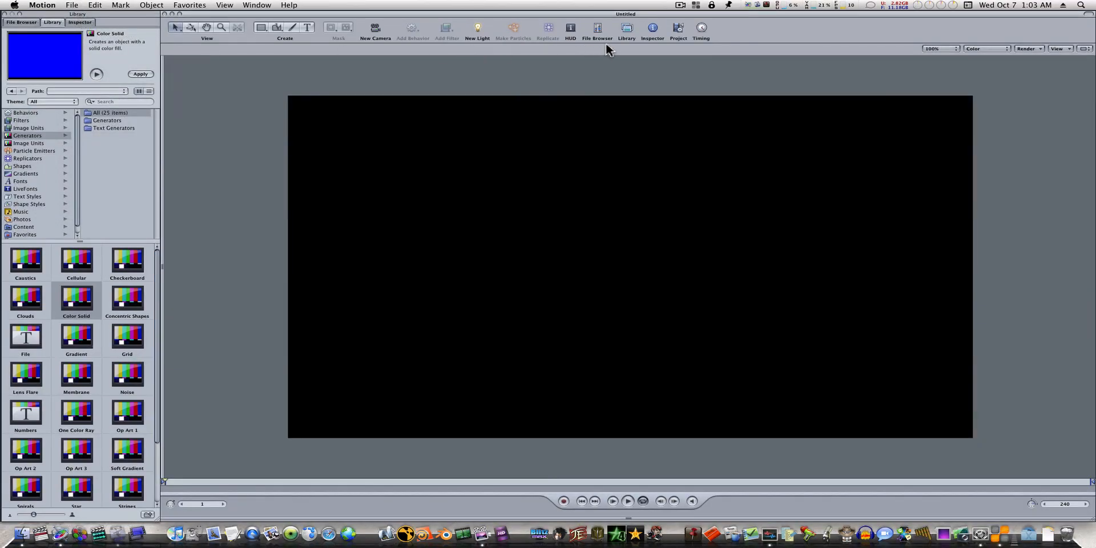
{"action": "left_click", "coordinate": [678, 30]}
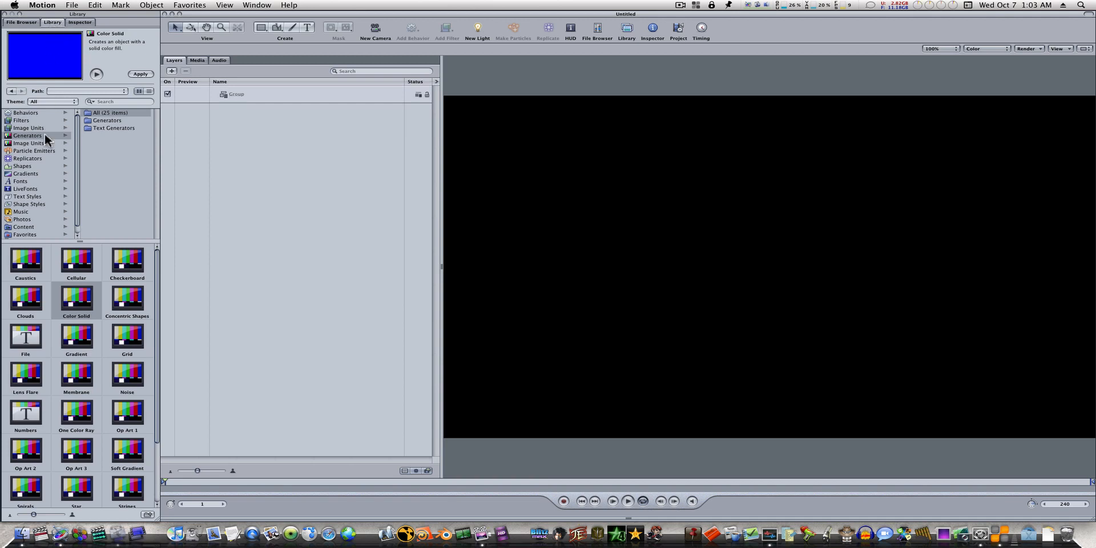
Step: Search the library's Content category for "alti" and add Altimeter 01 to the project
{"action": "left_click", "coordinate": [39, 226]}
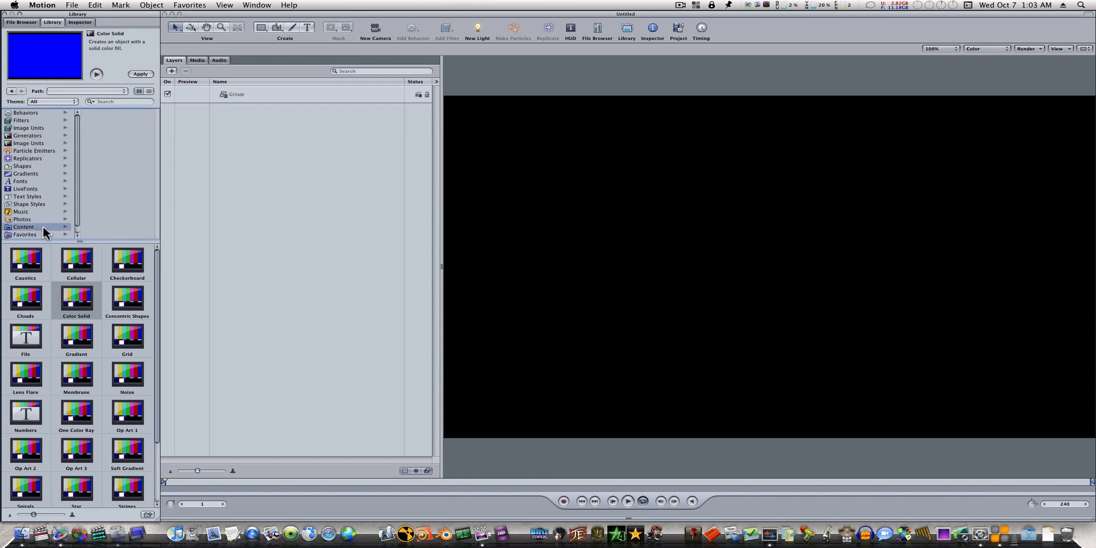
{"action": "left_click", "coordinate": [114, 101]}
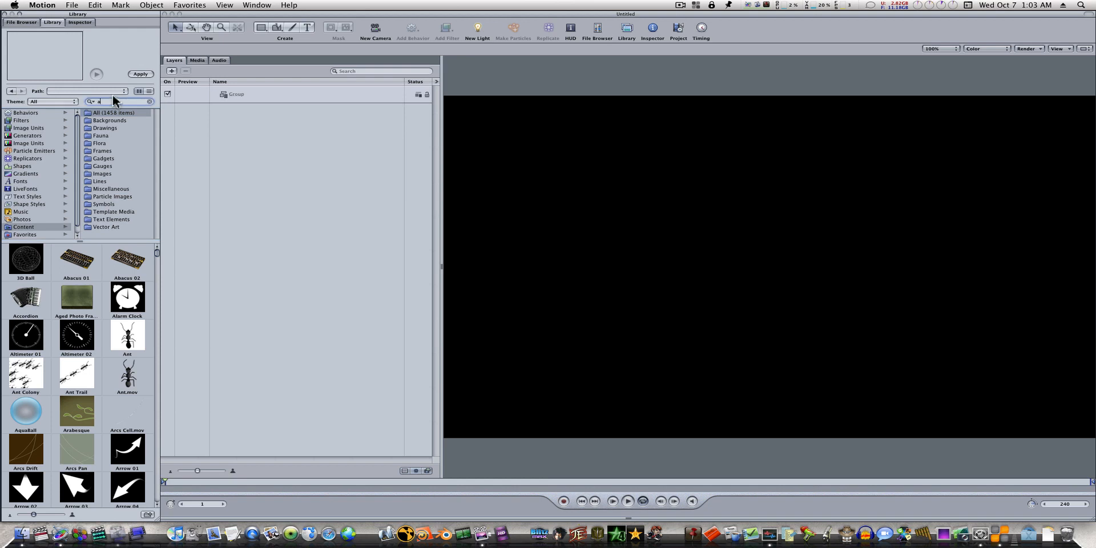
{"action": "type", "text": "alti"}
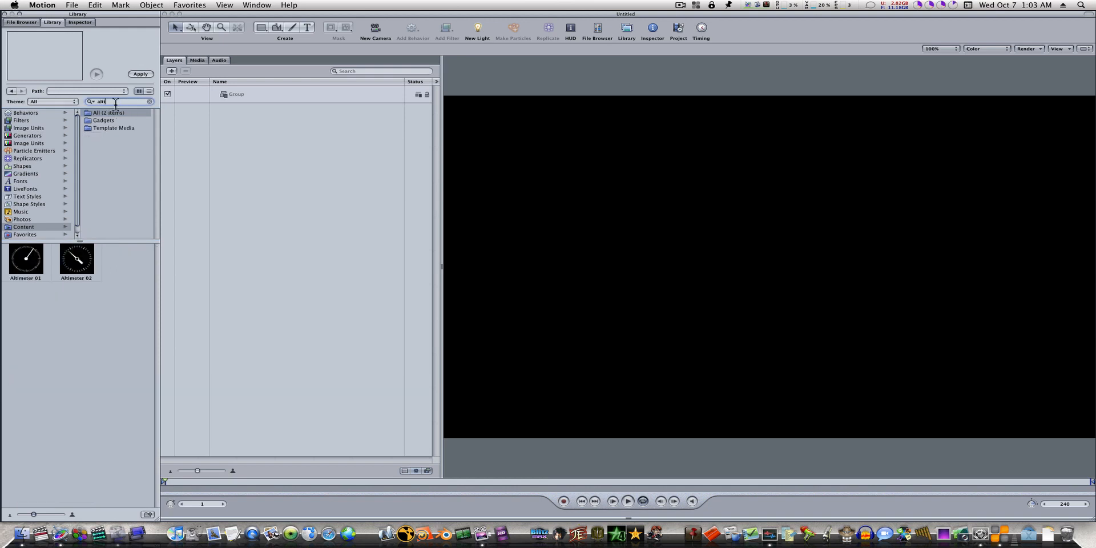
{"action": "left_click", "coordinate": [31, 269]}
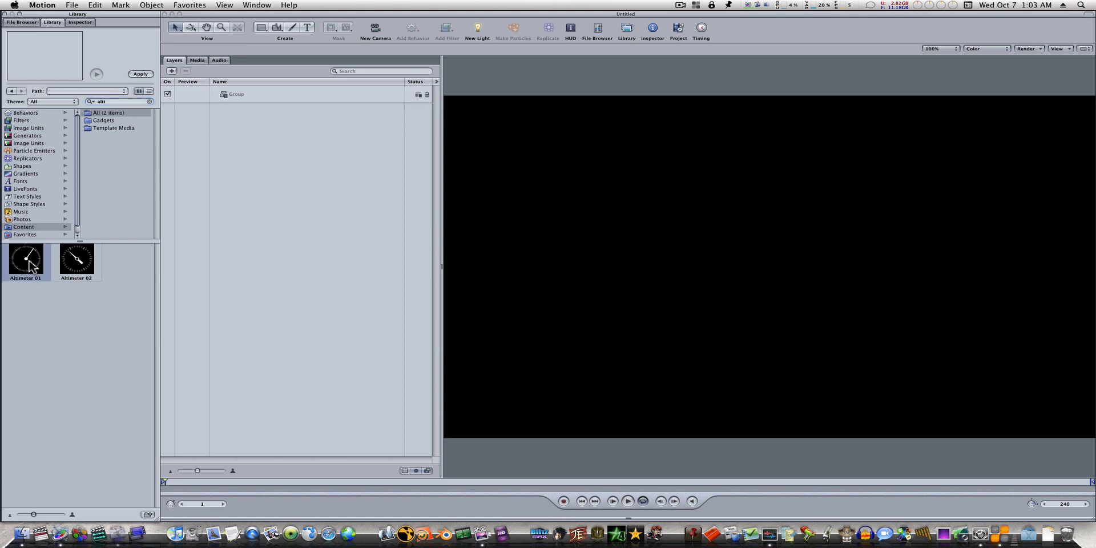
{"action": "left_click", "coordinate": [141, 74]}
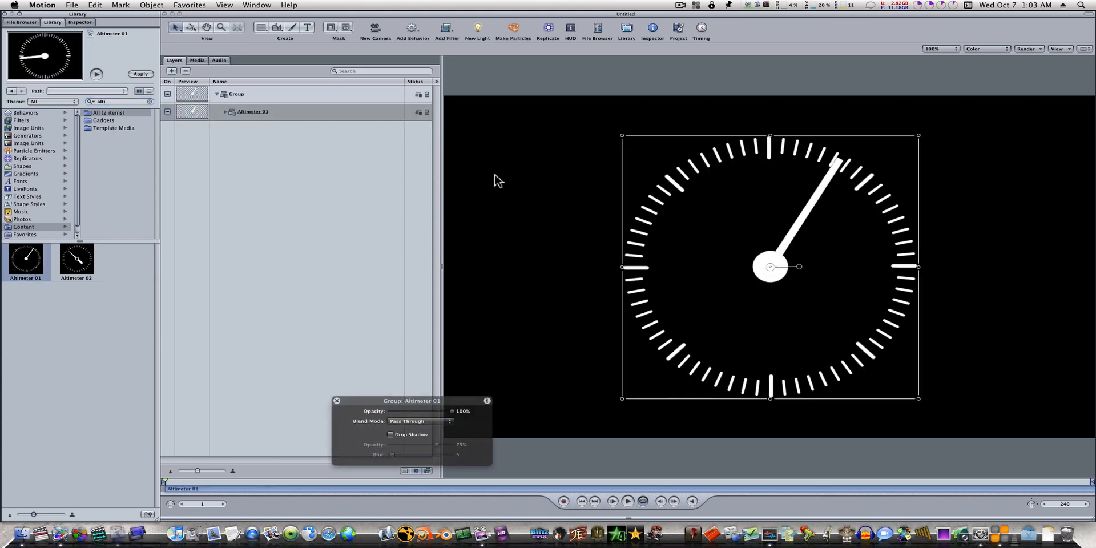
Step: Delete the Replicator Small layer from Altimeter 01 and the Spin behavior from its Dial layer
{"action": "left_click", "coordinate": [225, 112]}
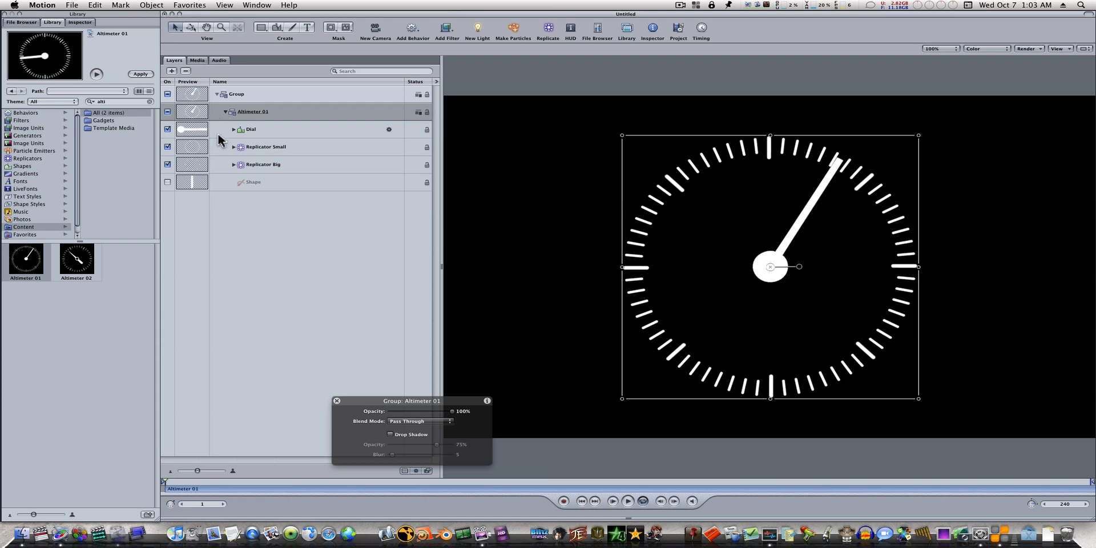
{"action": "left_click", "coordinate": [256, 148]}
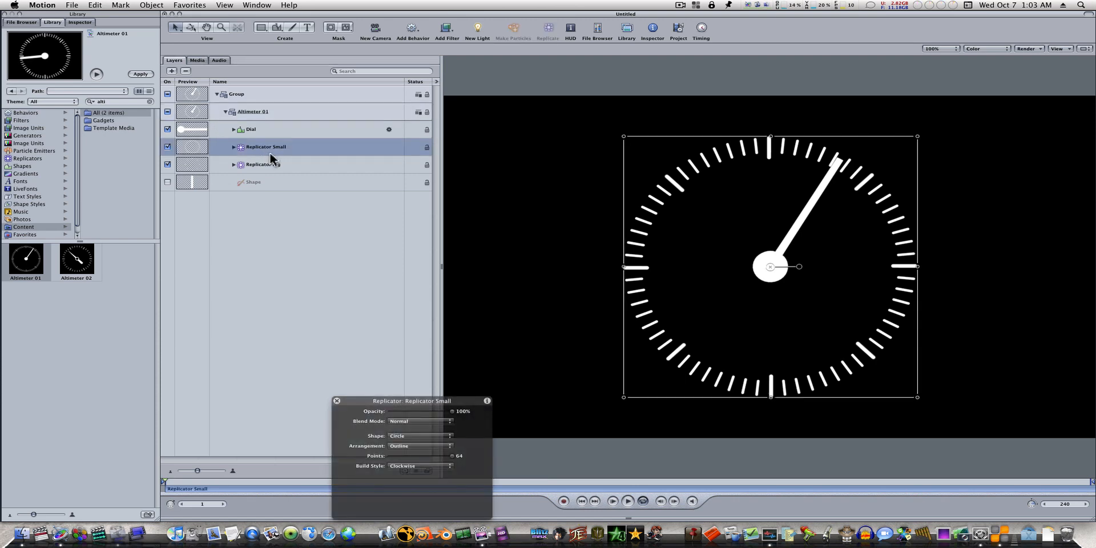
{"action": "key", "text": "Delete"}
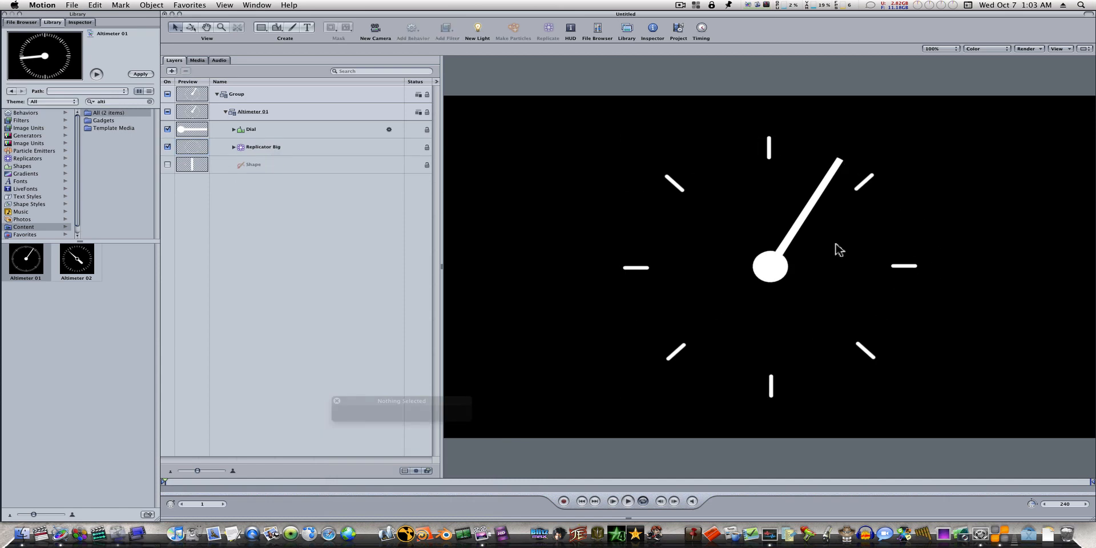
{"action": "left_click", "coordinate": [234, 130]}
{"action": "left_click", "coordinate": [249, 144]}
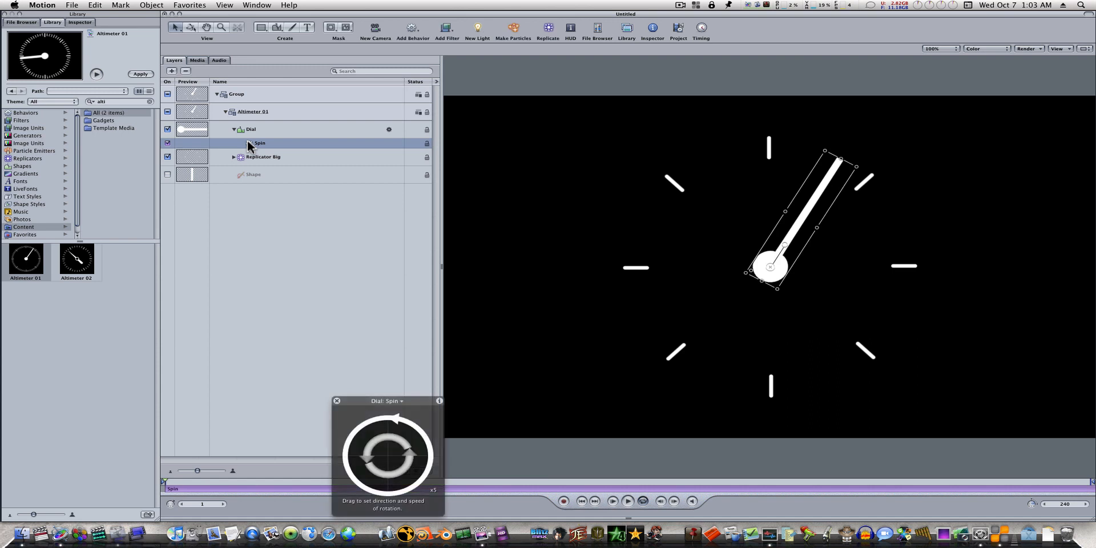
{"action": "key", "text": "Delete"}
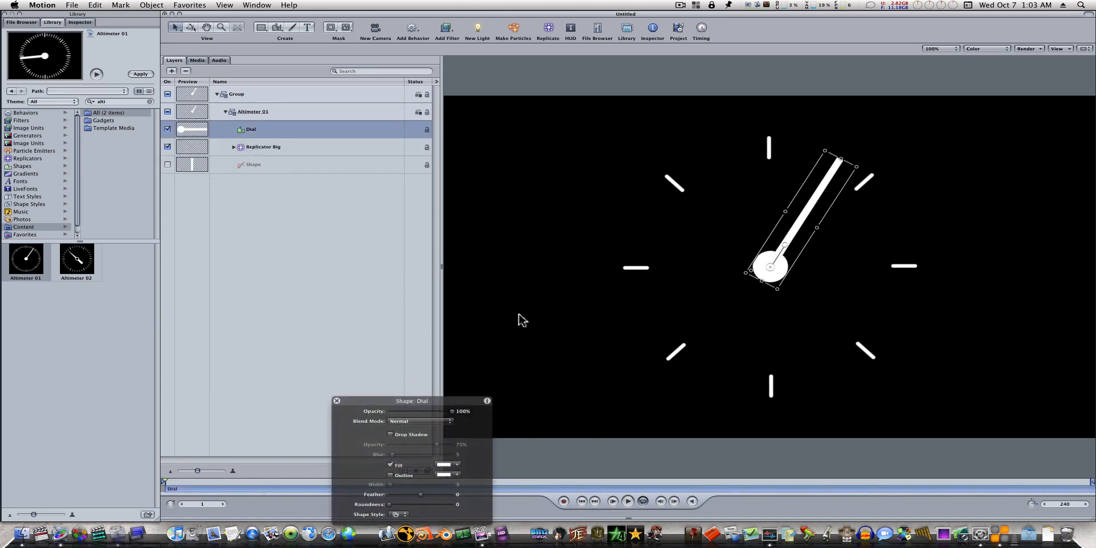
Step: Scale the group containing Altimeter 01 to 33% and move it left to about -402 in X
{"action": "left_click", "coordinate": [266, 98]}
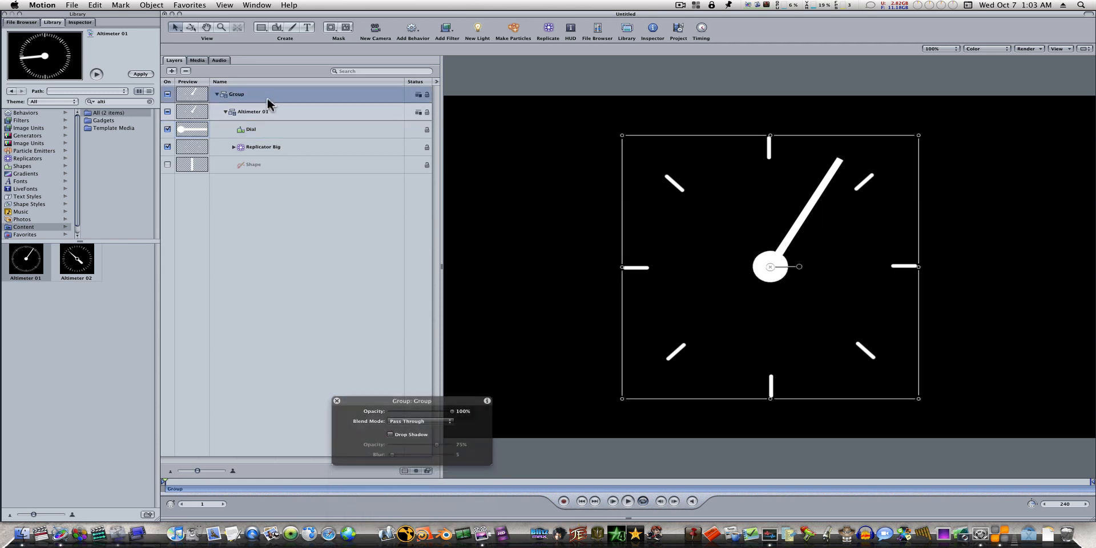
{"action": "left_click", "coordinate": [76, 24]}
{"action": "left_click_drag", "start_coordinate": [115, 147], "coordinate": [82, 150]}
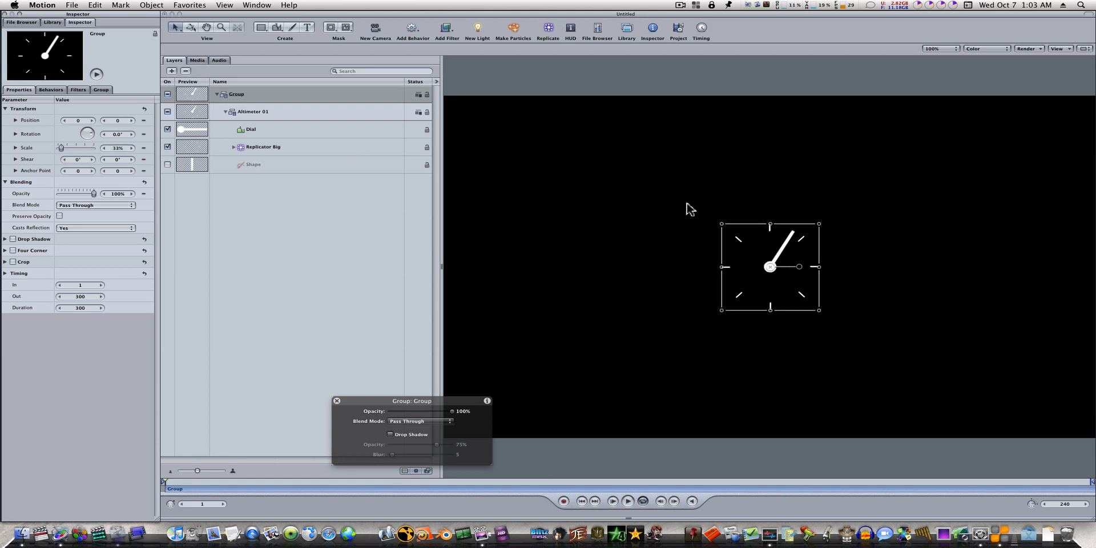
{"action": "left_click_drag", "start_coordinate": [768, 271], "coordinate": [555, 269]}
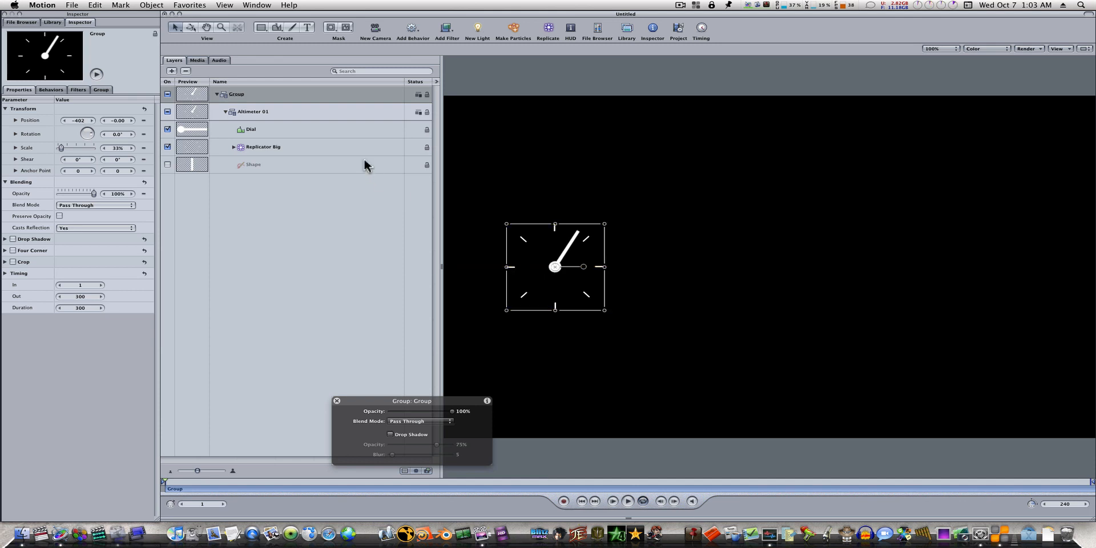
Step: Rotate the Dial hand to about 91.5° so it points upward, and collapse the Altimeter 01 group
{"action": "left_click", "coordinate": [320, 134]}
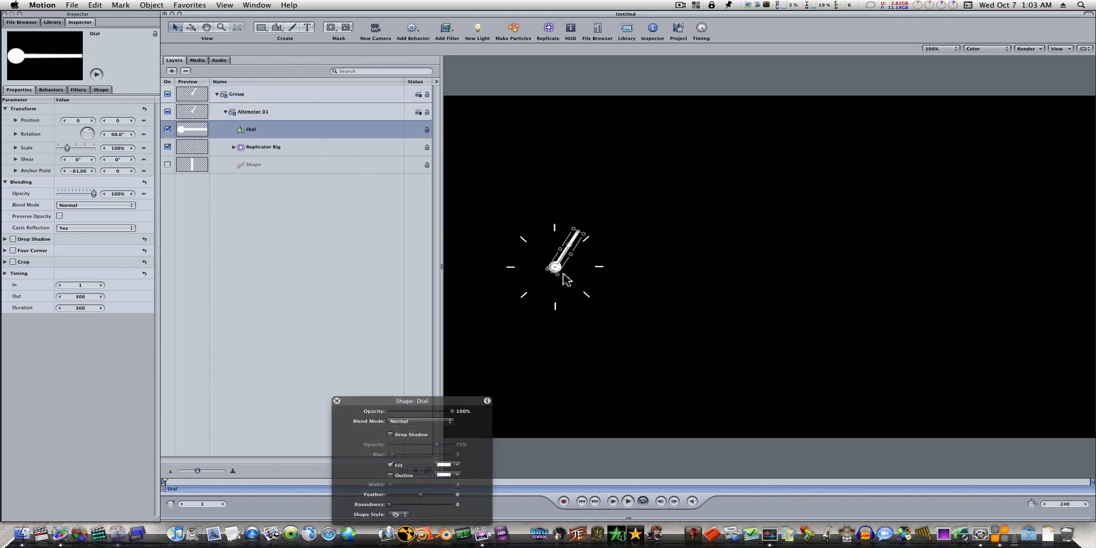
{"action": "left_click_drag", "start_coordinate": [568, 252], "coordinate": [554, 231]}
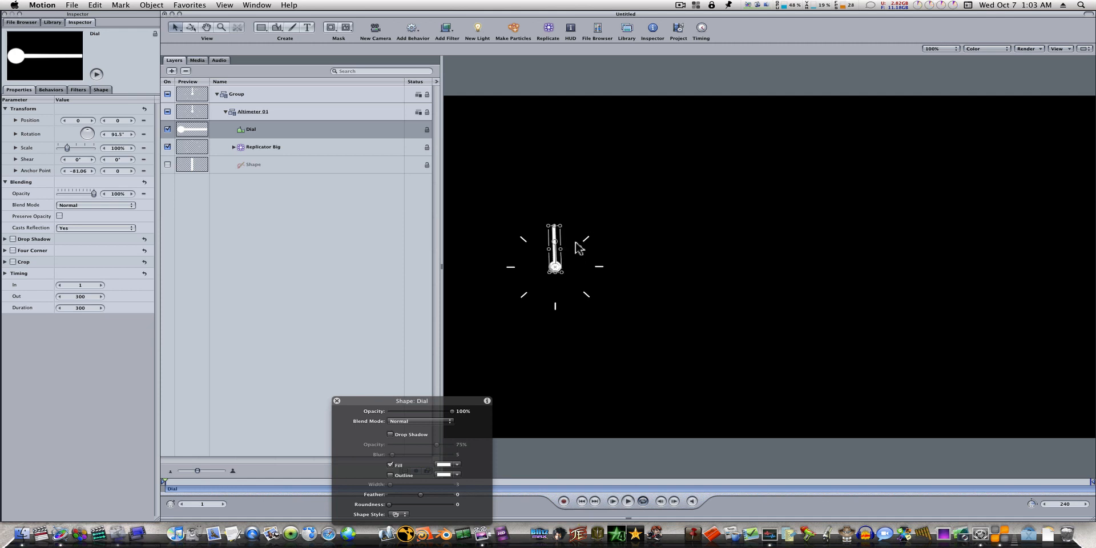
{"action": "left_click", "coordinate": [664, 279]}
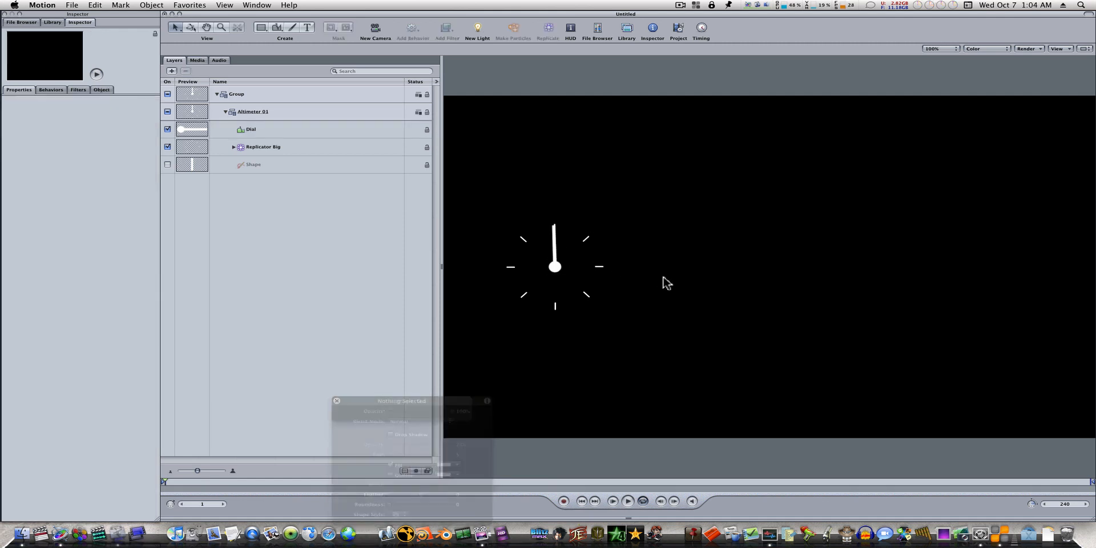
{"action": "left_click", "coordinate": [226, 112]}
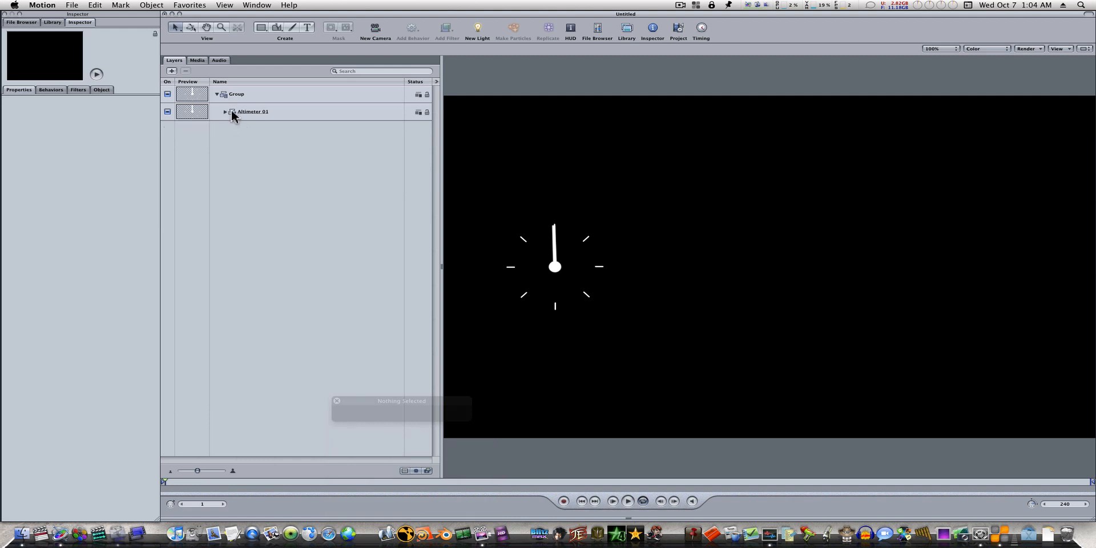
Step: Create a new group and add the Burning Match emitter from the Pyro particle emitters to it
{"action": "left_click", "coordinate": [52, 22]}
{"action": "left_click", "coordinate": [46, 151]}
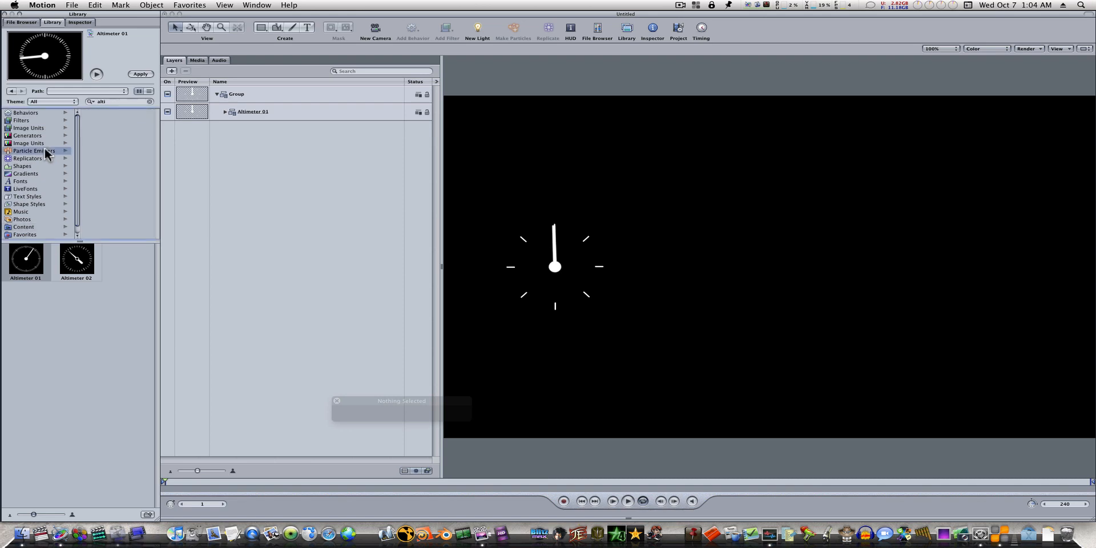
{"action": "left_click", "coordinate": [149, 102]}
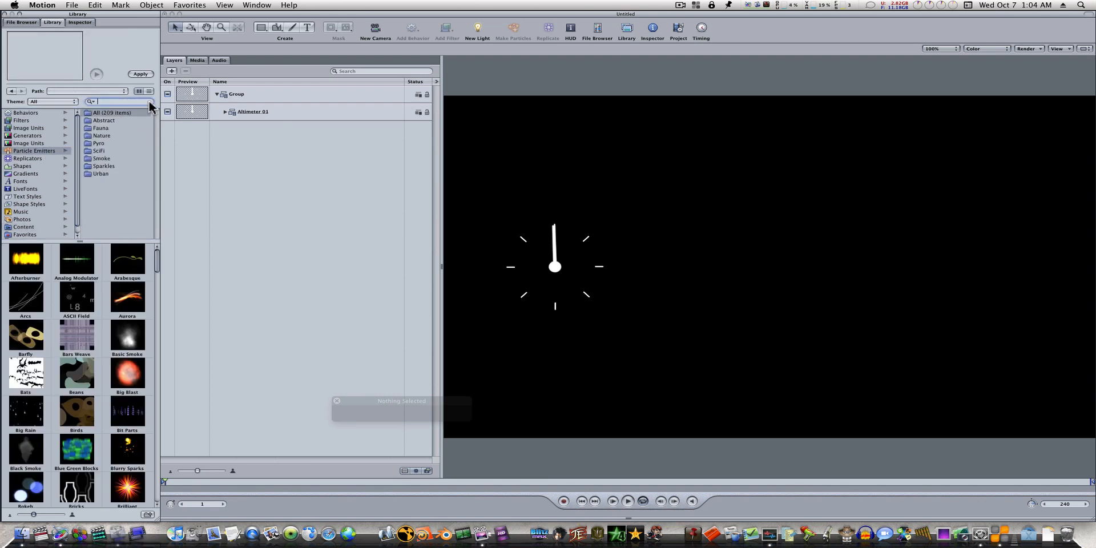
{"action": "left_click", "coordinate": [117, 144]}
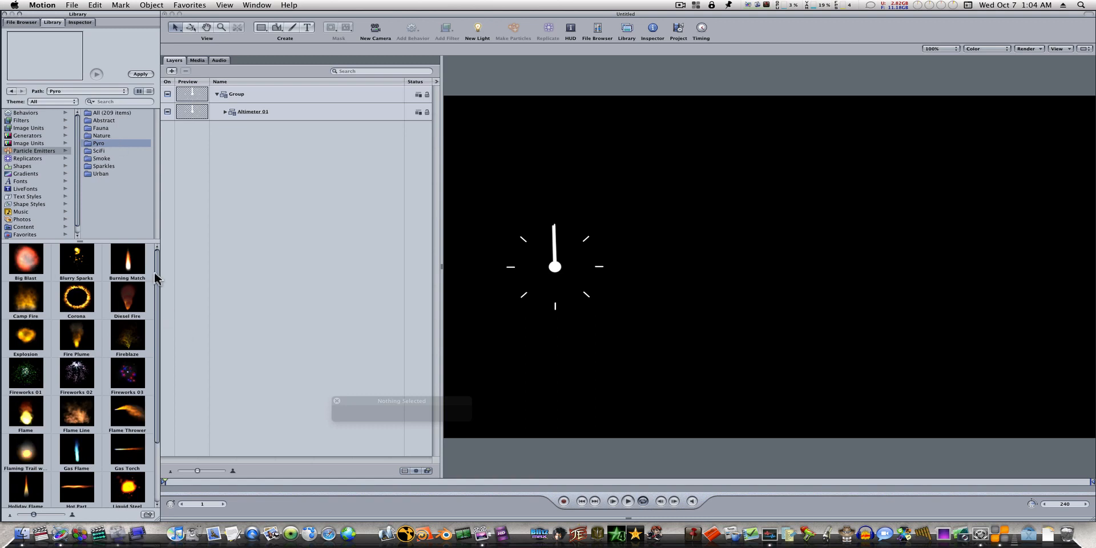
{"action": "left_click", "coordinate": [171, 70]}
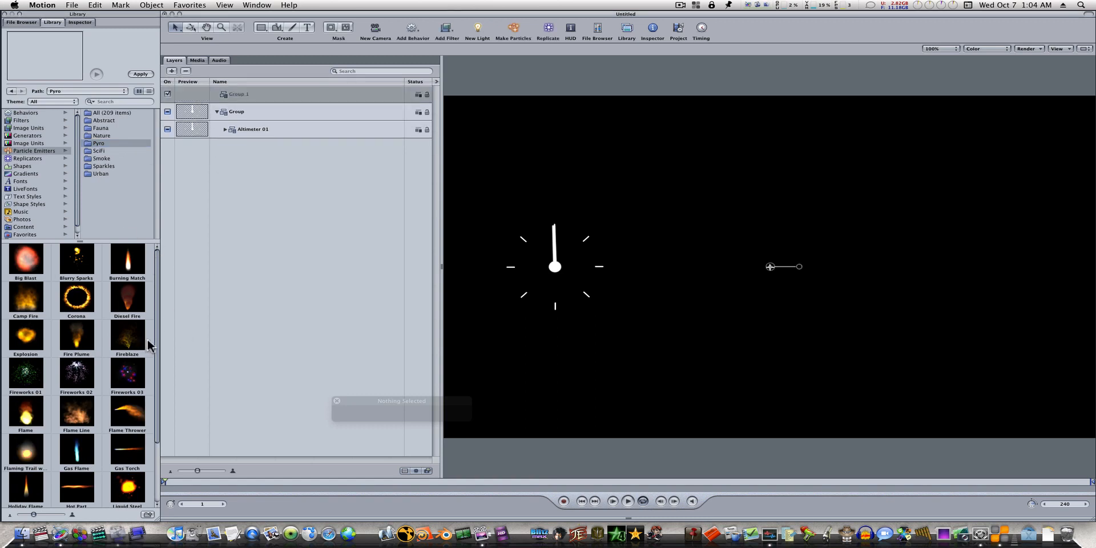
{"action": "left_click", "coordinate": [128, 263]}
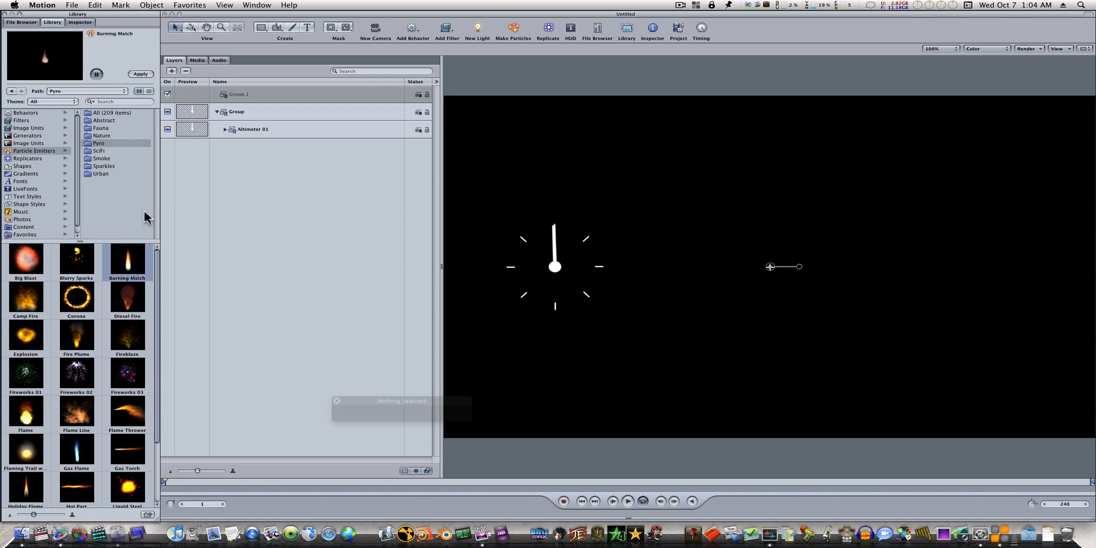
{"action": "left_click", "coordinate": [133, 73]}
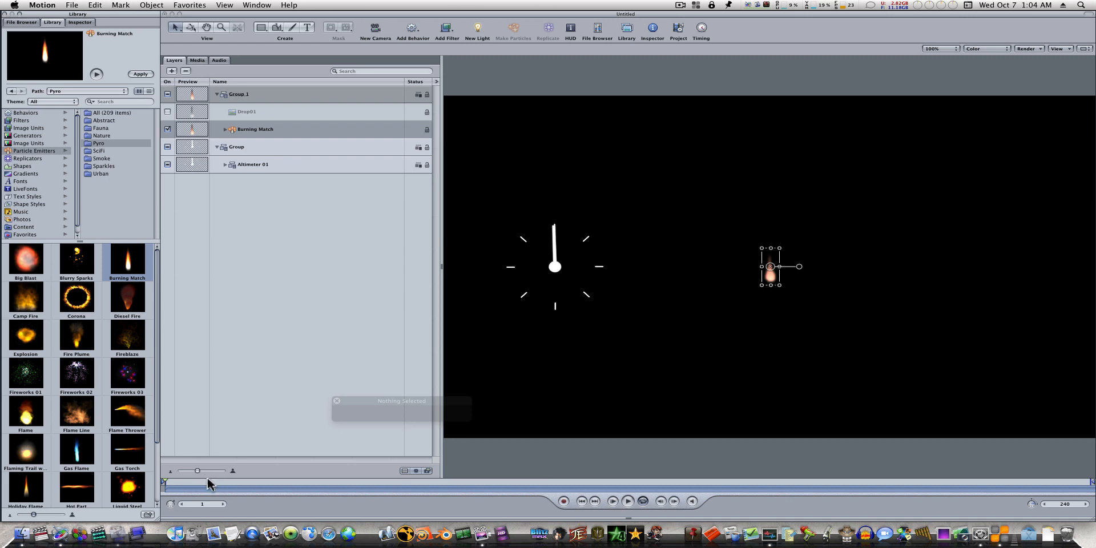
Step: Scrub the timeline and expand Burning Match and its Drop01 copy cell to examine the attached behaviors
{"action": "left_click_drag", "start_coordinate": [213, 480], "coordinate": [166, 486]}
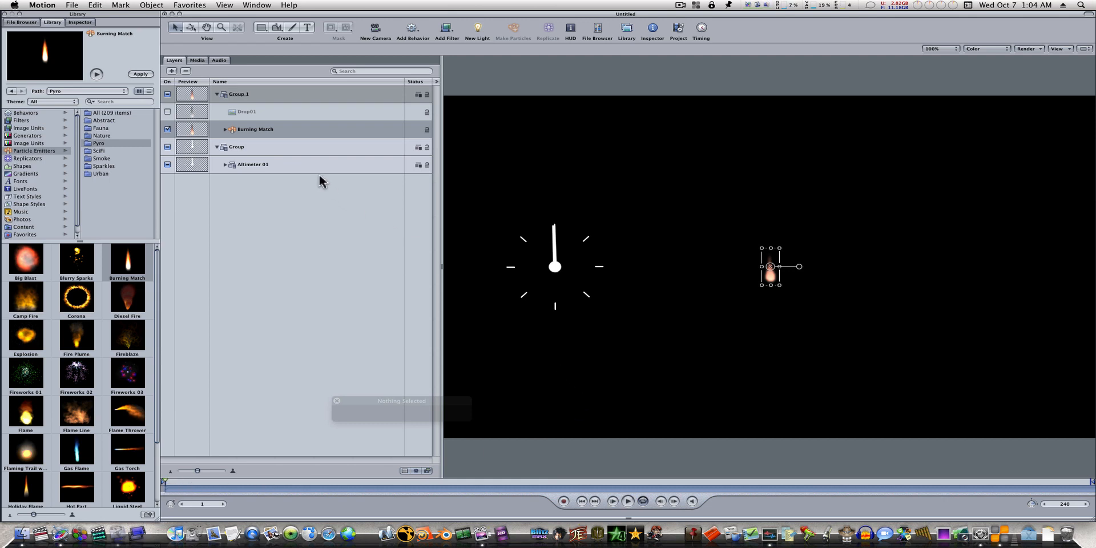
{"action": "left_click", "coordinate": [225, 130]}
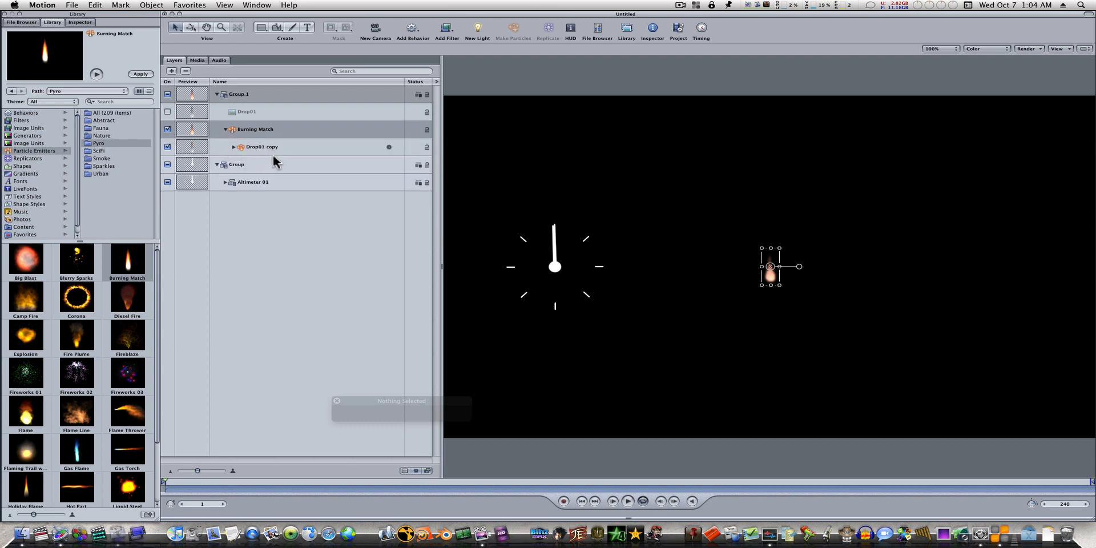
{"action": "left_click", "coordinate": [234, 148]}
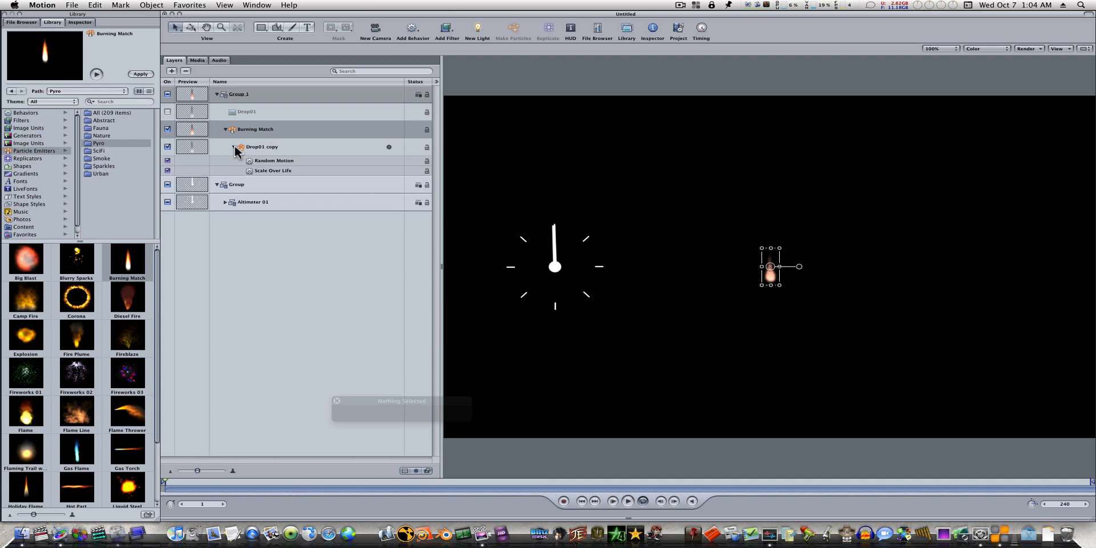
{"action": "left_click", "coordinate": [234, 148]}
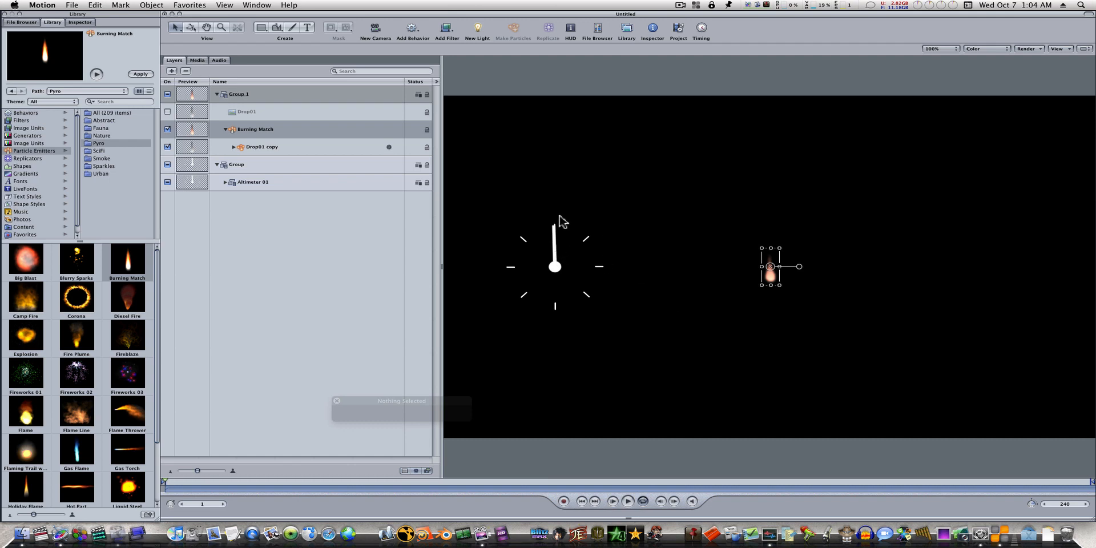
Step: Rotate the Altimeter 01 group slightly clockwise on the canvas
{"action": "left_click", "coordinate": [557, 271]}
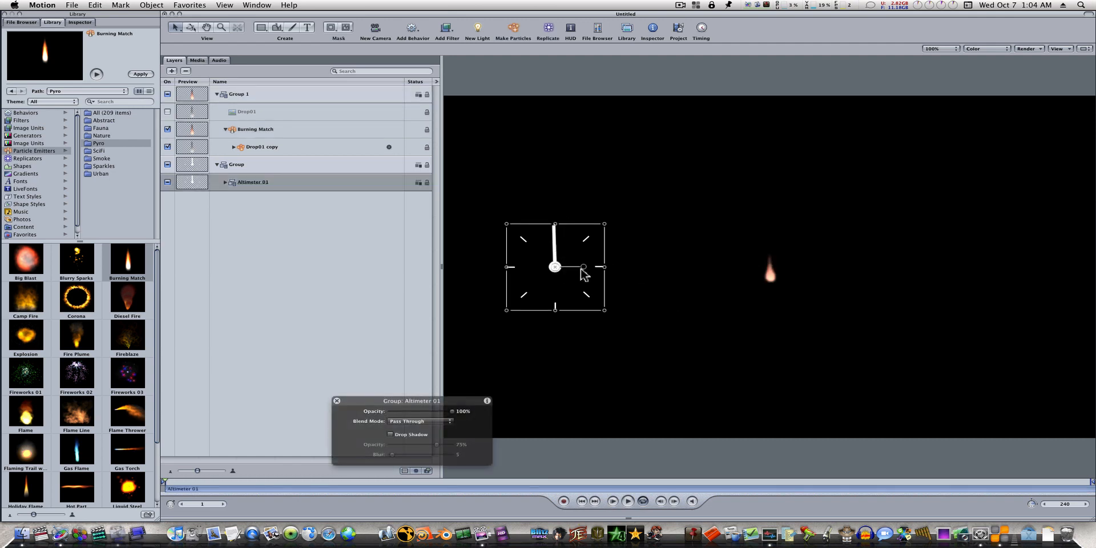
{"action": "mouse_move", "coordinate": [582, 266]}
{"action": "left_mouse_down"}
{"action": "mouse_move", "coordinate": [578, 280]}
{"action": "mouse_move", "coordinate": [592, 266]}
{"action": "left_mouse_up"}
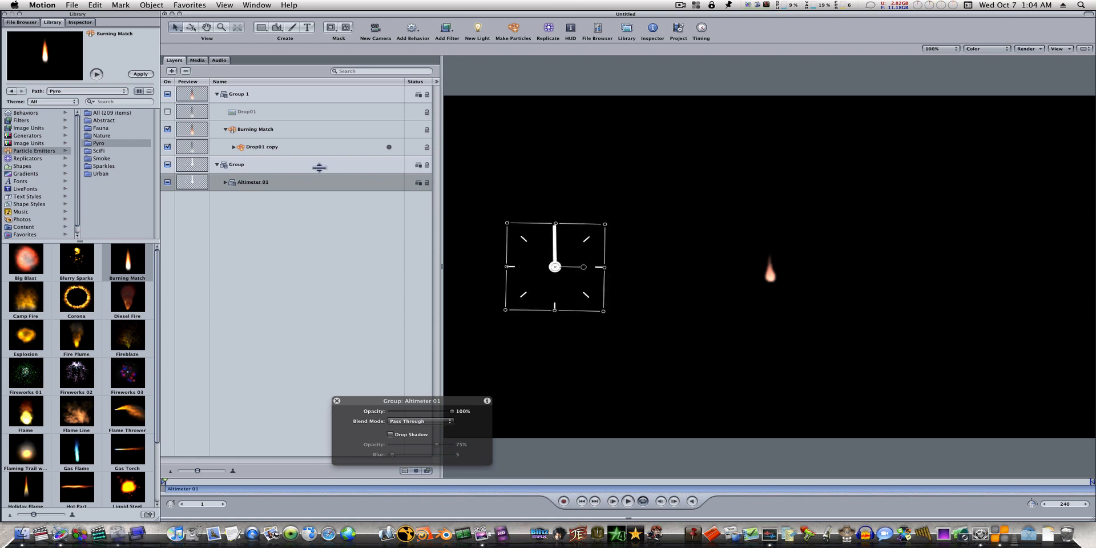
Step: Add a Link parameter behavior to the Life parameter of Burning Match's Drop01 copy cell
{"action": "left_click", "coordinate": [277, 150]}
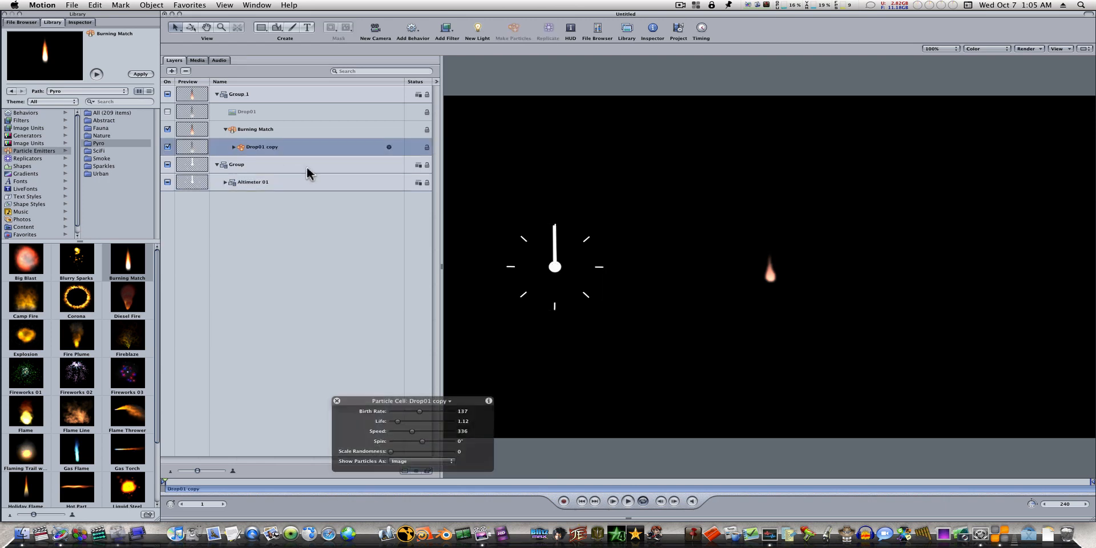
{"action": "left_click", "coordinate": [80, 22]}
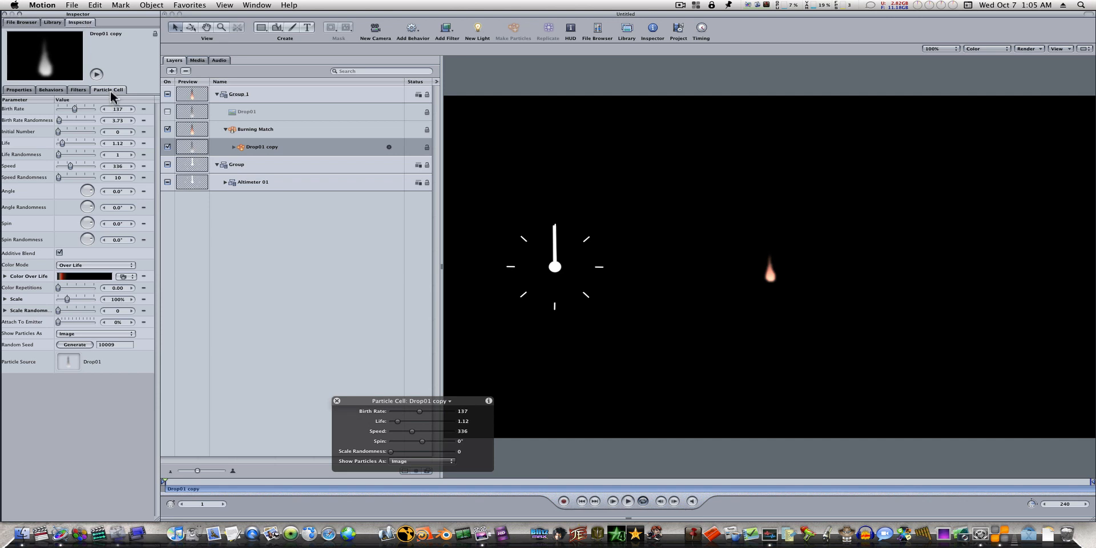
{"action": "right_click", "coordinate": [16, 147]}
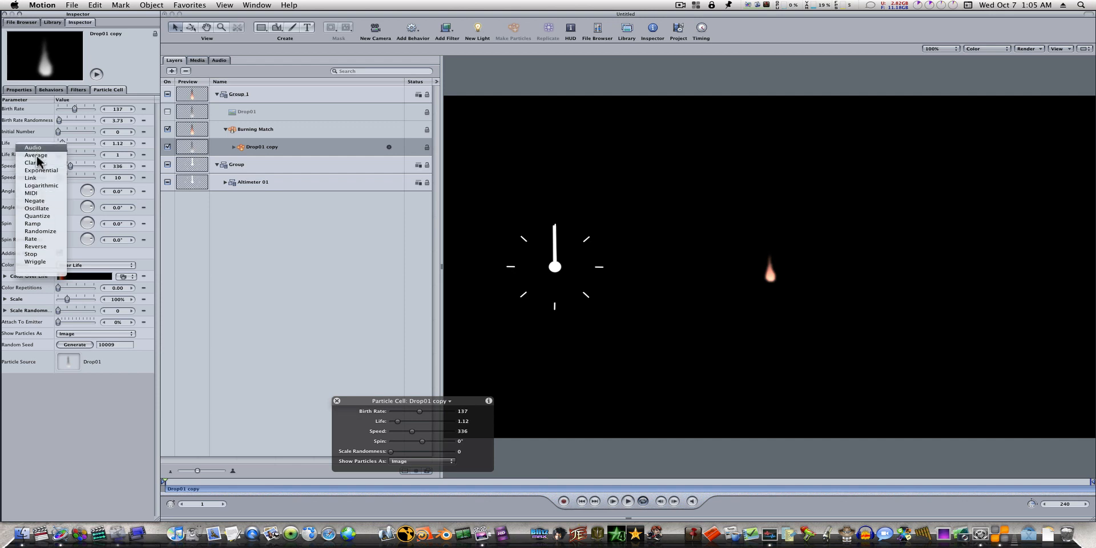
{"action": "left_click", "coordinate": [40, 178]}
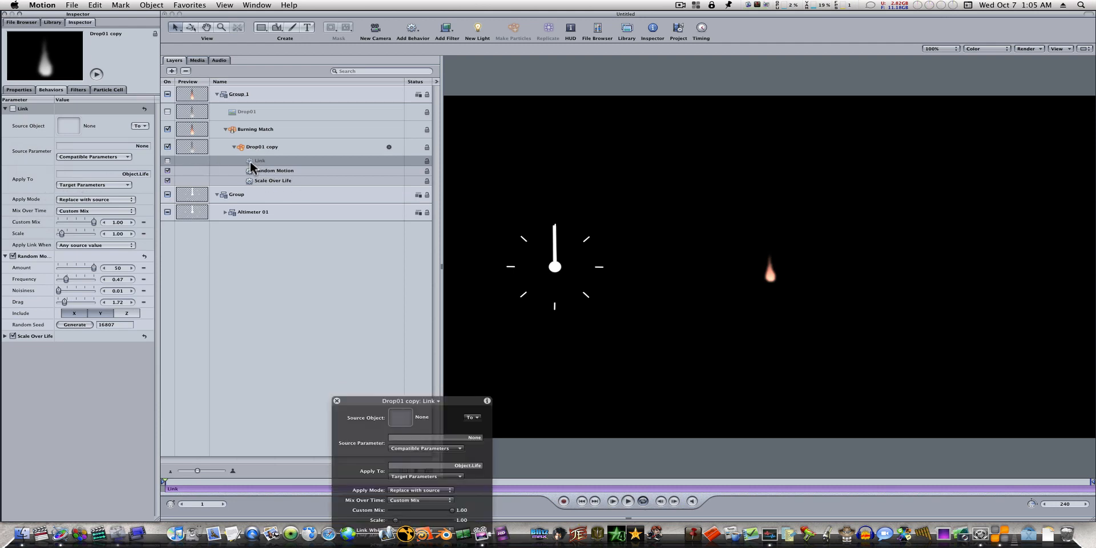
Step: Expand the Altimeter 01 group and assign its Dial shape as the Link behavior's source object
{"action": "left_click", "coordinate": [225, 212]}
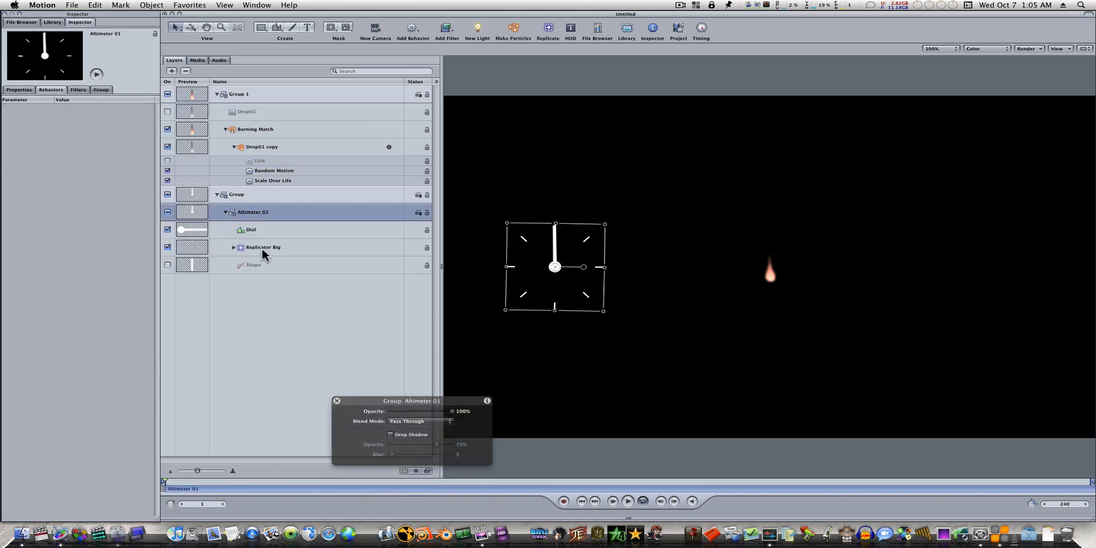
{"action": "left_click", "coordinate": [260, 164]}
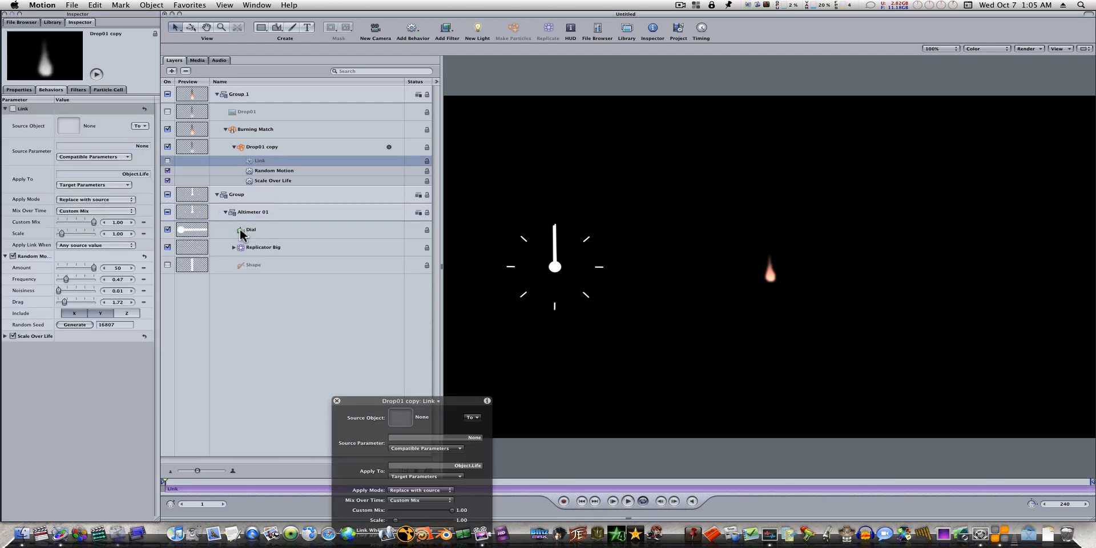
{"action": "left_click_drag", "start_coordinate": [241, 234], "coordinate": [401, 420]}
Step: Set the Link's source parameter to the Dial's Transform Rotation Z
{"action": "left_click", "coordinate": [116, 157]}
{"action": "mouse_move", "coordinate": [120, 165]}
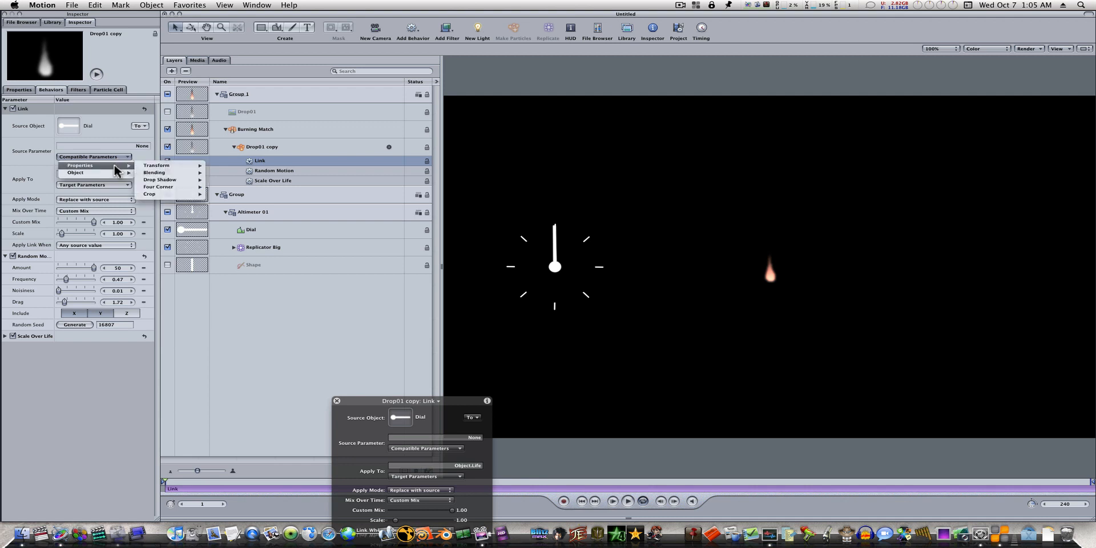
{"action": "mouse_move", "coordinate": [228, 173]}
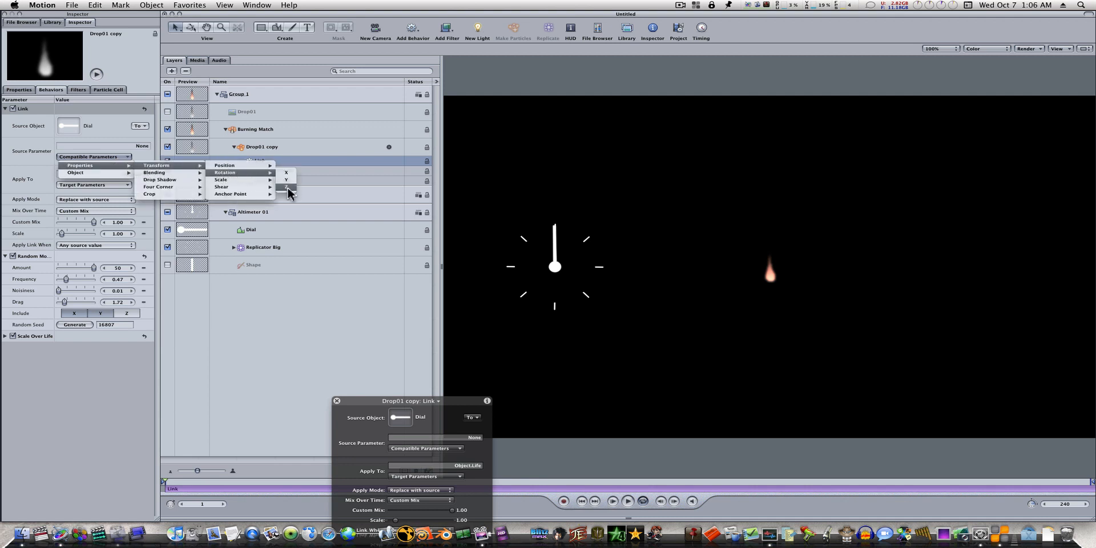
{"action": "left_click", "coordinate": [287, 187]}
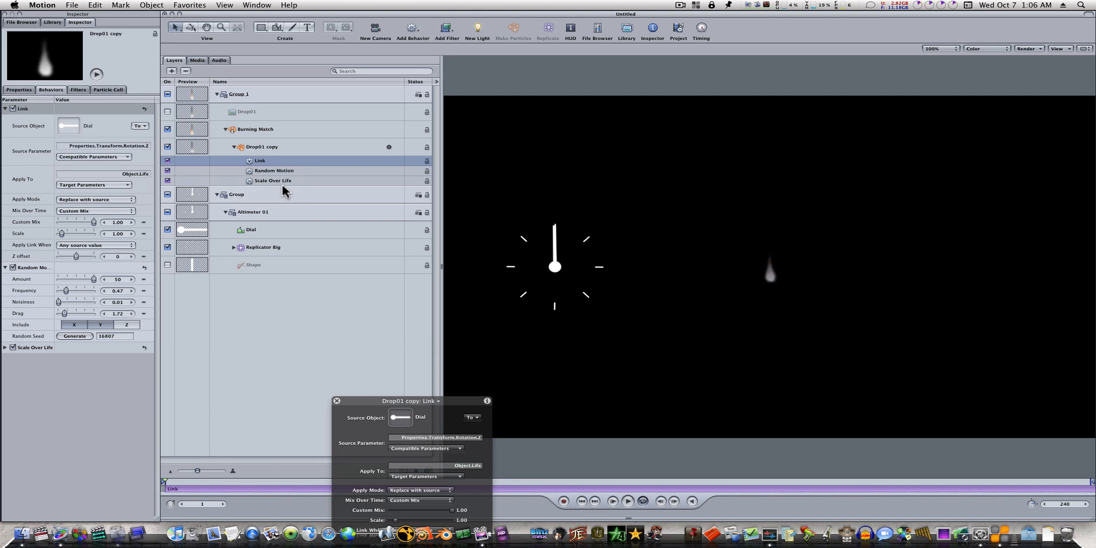
{"action": "left_click_drag", "start_coordinate": [405, 407], "coordinate": [301, 292]}
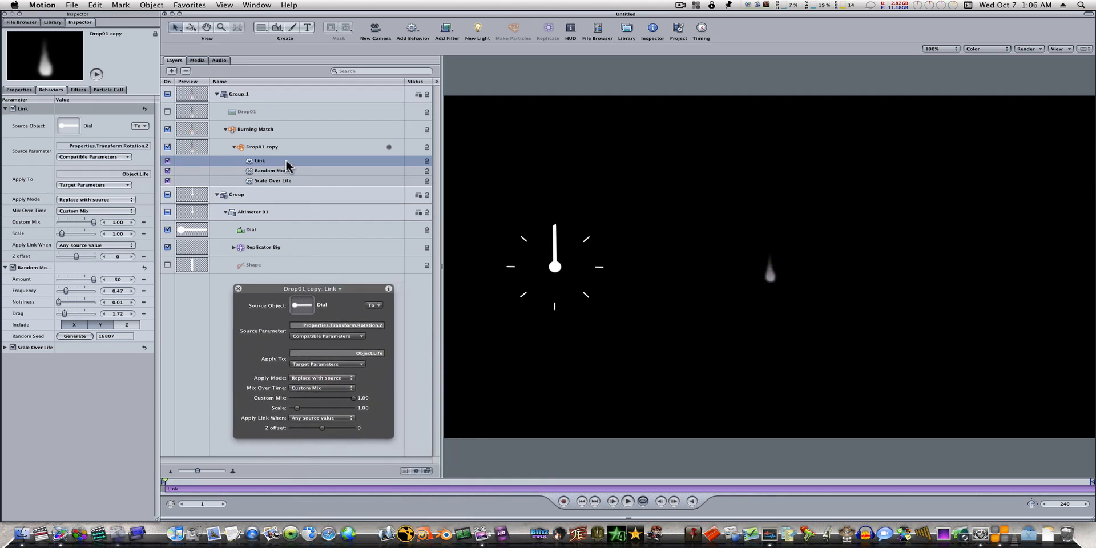
Step: Play the project while rotating the Dial hand to test how the flame responds, and return to the start
{"action": "left_click", "coordinate": [279, 228]}
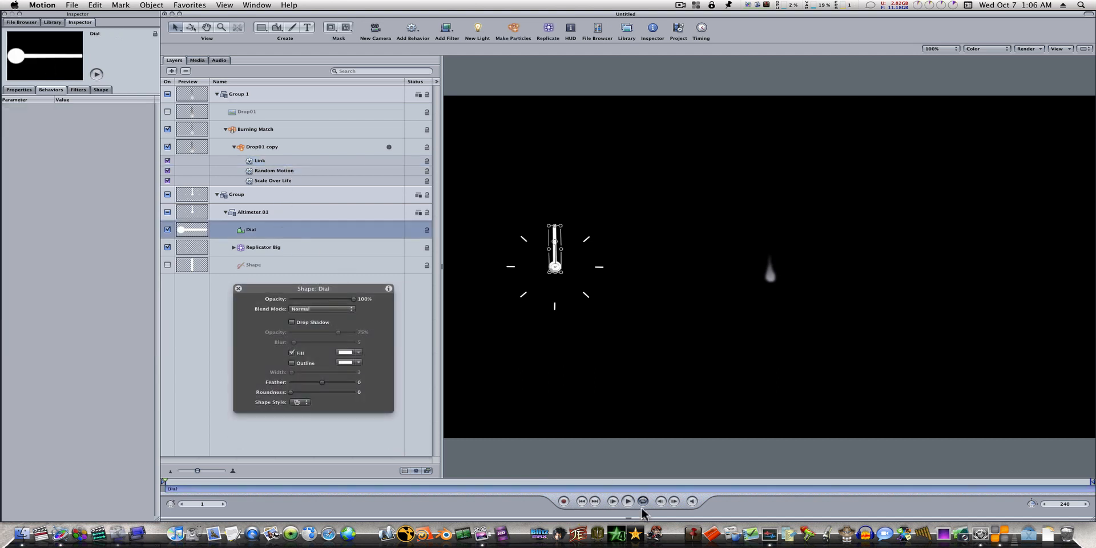
{"action": "left_click", "coordinate": [627, 501]}
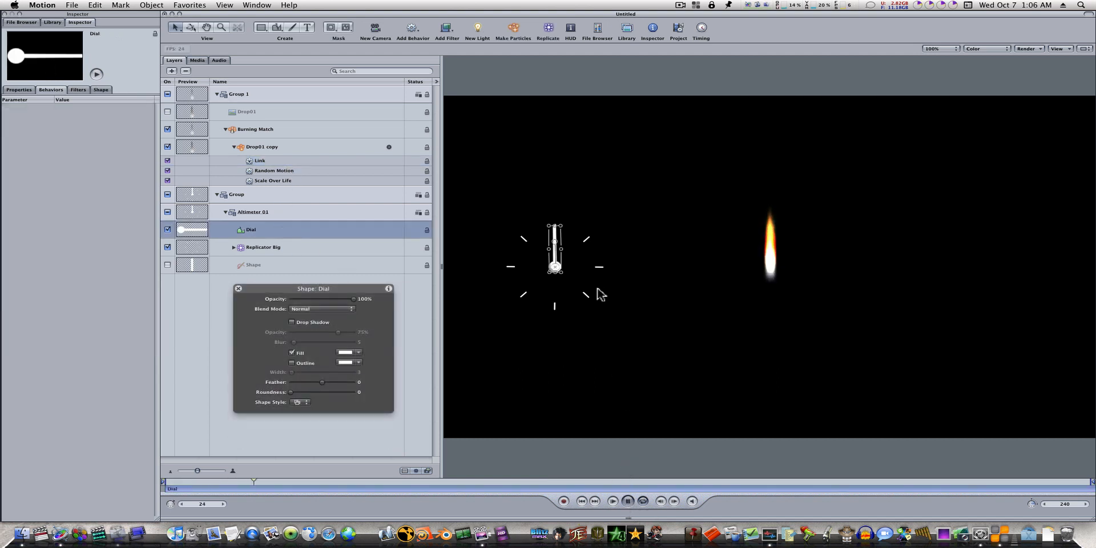
{"action": "mouse_move", "coordinate": [555, 240]}
{"action": "left_mouse_down"}
{"action": "mouse_move", "coordinate": [576, 242]}
{"action": "mouse_move", "coordinate": [588, 269]}
{"action": "mouse_move", "coordinate": [569, 240]}
{"action": "mouse_move", "coordinate": [578, 265]}
{"action": "mouse_move", "coordinate": [592, 252]}
{"action": "mouse_move", "coordinate": [568, 236]}
{"action": "mouse_move", "coordinate": [597, 262]}
{"action": "mouse_move", "coordinate": [584, 271]}
{"action": "mouse_move", "coordinate": [562, 231]}
{"action": "mouse_move", "coordinate": [582, 267]}
{"action": "mouse_move", "coordinate": [553, 243]}
{"action": "left_mouse_up"}
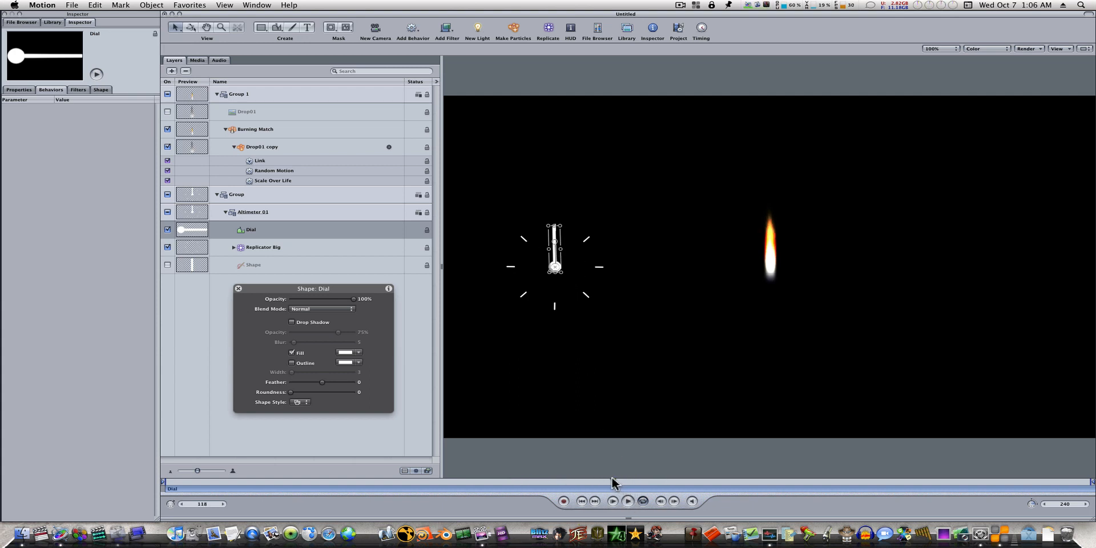
{"action": "left_click_drag", "start_coordinate": [612, 482], "coordinate": [170, 488]}
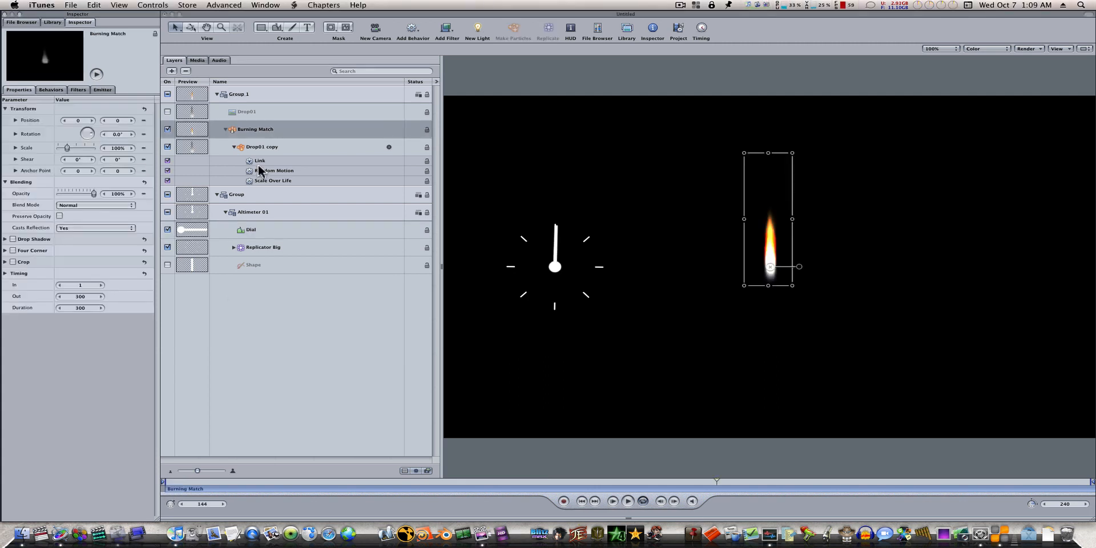
Step: Set the Scale of Drop01 copy's Link behavior to -1 to invert the dial's effect
{"action": "left_click", "coordinate": [260, 169]}
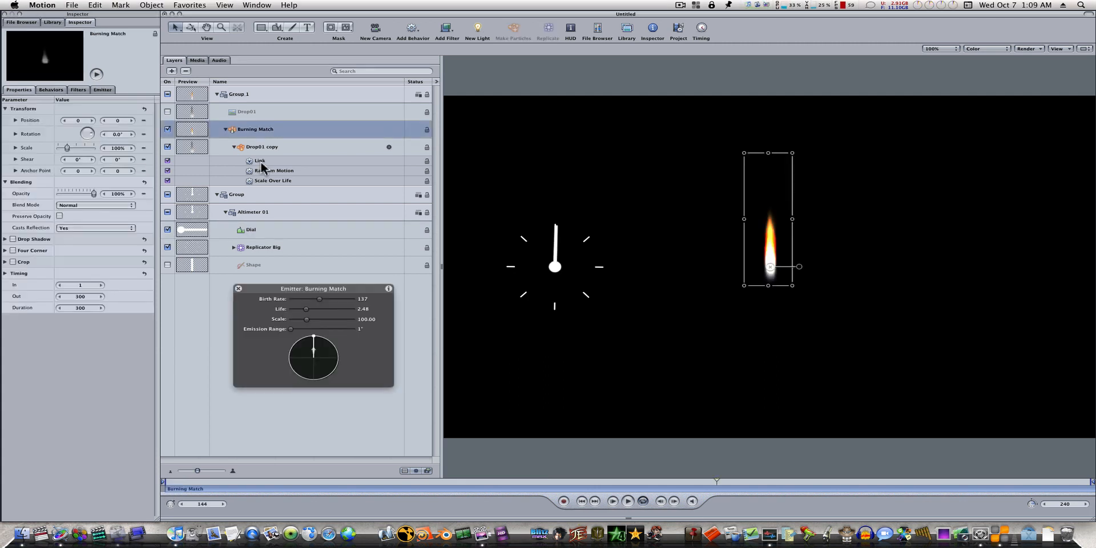
{"action": "left_click", "coordinate": [264, 162]}
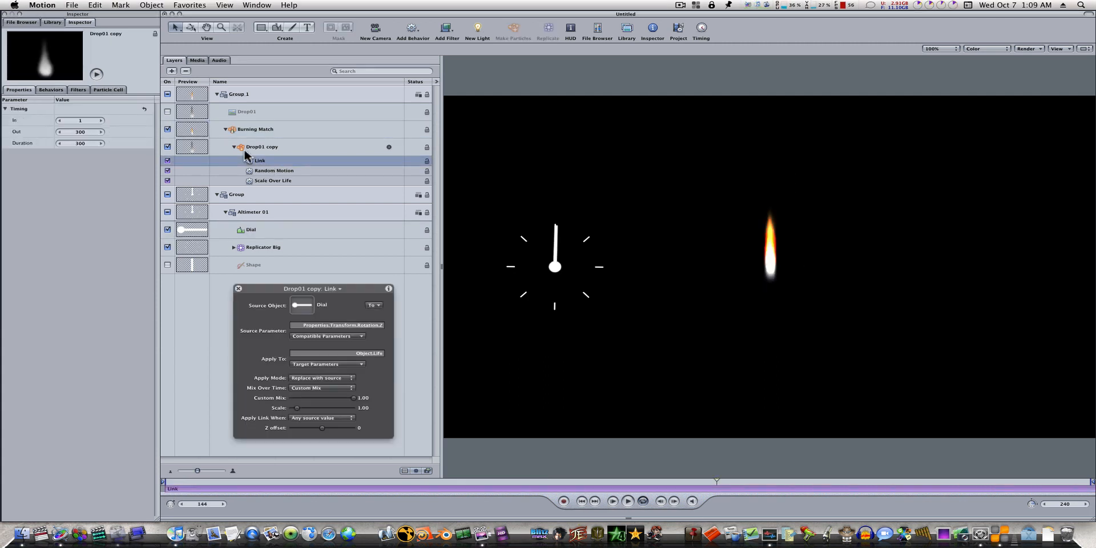
{"action": "left_click", "coordinate": [57, 89]}
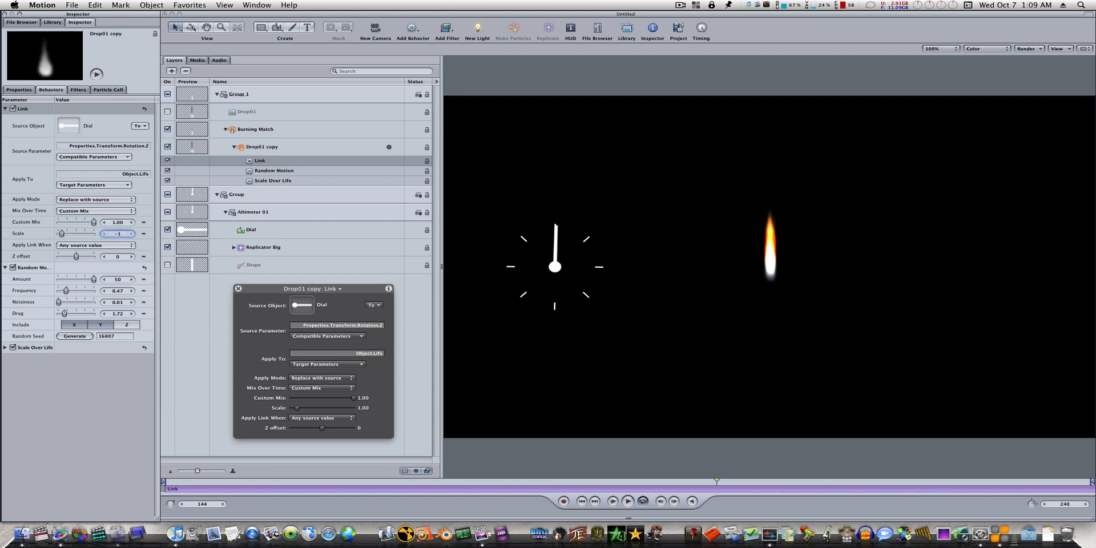
{"action": "key", "text": "Return"}
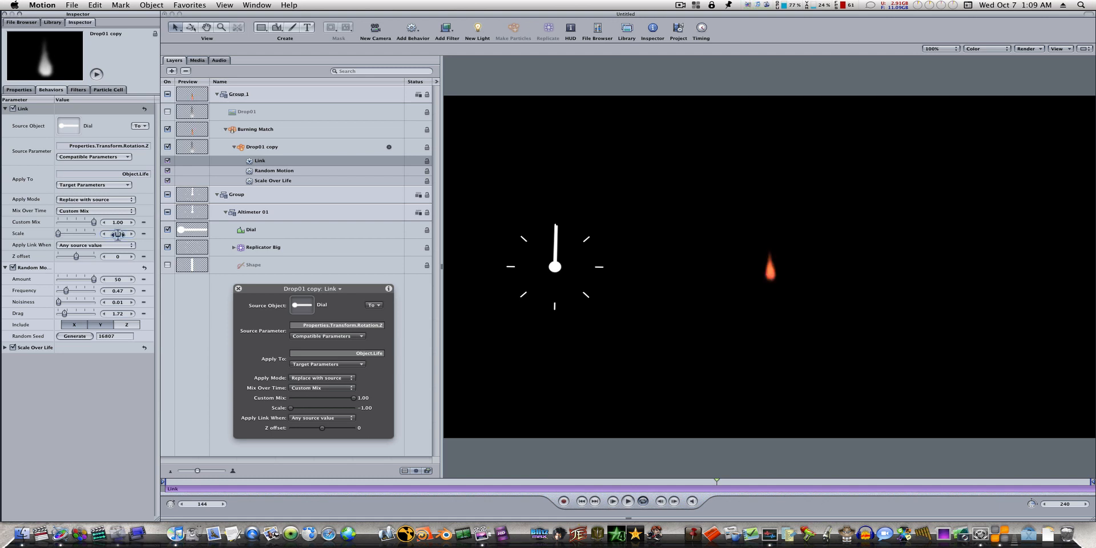
Step: Rotate the Dial hand during playback to test the inverted link, and return to frame 1
{"action": "left_click", "coordinate": [628, 502]}
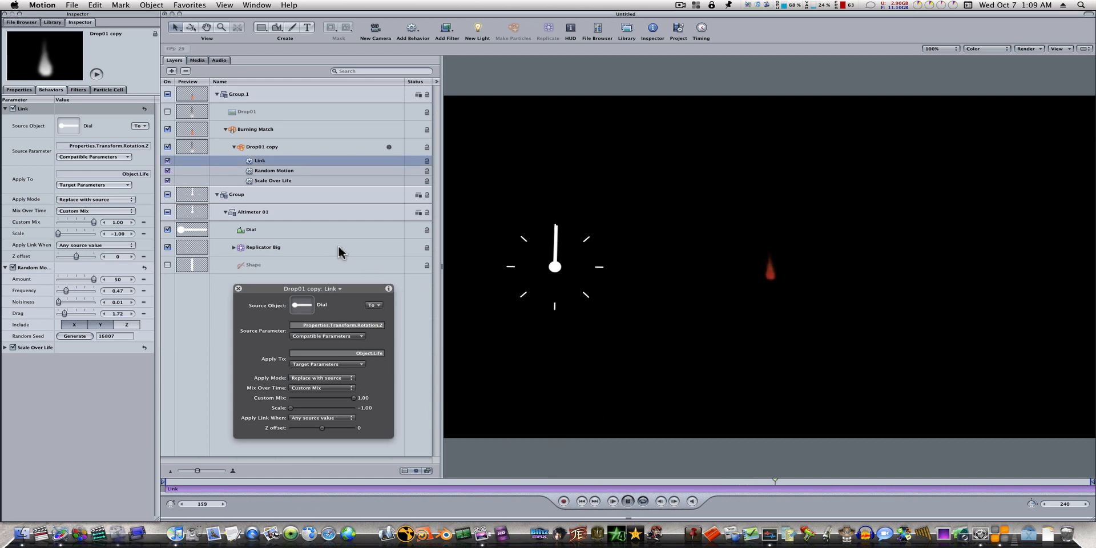
{"action": "left_click", "coordinate": [428, 234]}
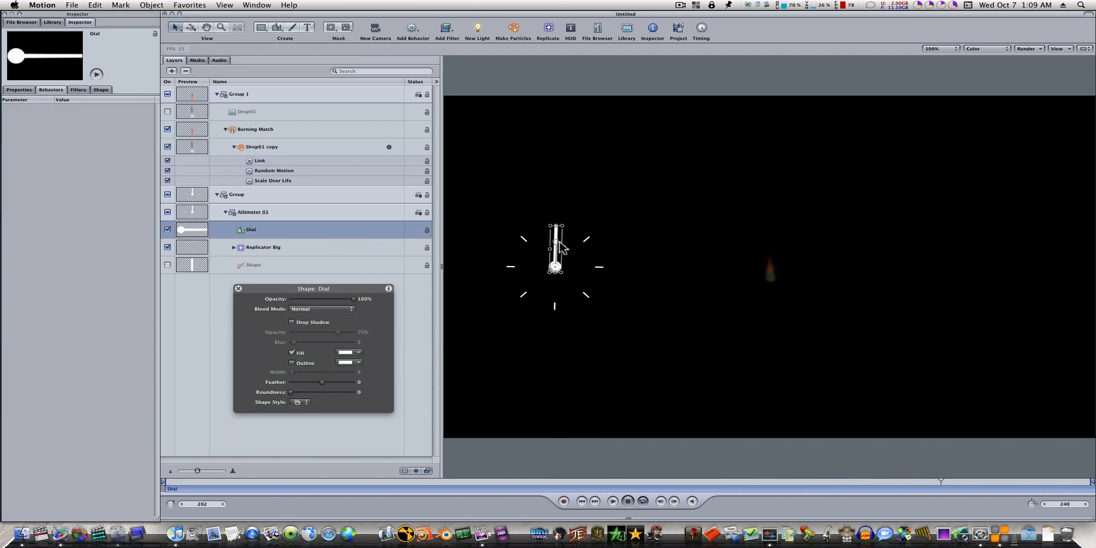
{"action": "mouse_move", "coordinate": [556, 241]}
{"action": "left_mouse_down"}
{"action": "mouse_move", "coordinate": [591, 254]}
{"action": "mouse_move", "coordinate": [582, 282]}
{"action": "mouse_move", "coordinate": [556, 297]}
{"action": "mouse_move", "coordinate": [526, 286]}
{"action": "mouse_move", "coordinate": [588, 267]}
{"action": "mouse_move", "coordinate": [565, 298]}
{"action": "mouse_move", "coordinate": [517, 256]}
{"action": "mouse_move", "coordinate": [533, 238]}
{"action": "mouse_move", "coordinate": [557, 282]}
{"action": "mouse_move", "coordinate": [587, 262]}
{"action": "mouse_move", "coordinate": [553, 275]}
{"action": "mouse_move", "coordinate": [502, 250]}
{"action": "mouse_move", "coordinate": [517, 273]}
{"action": "mouse_move", "coordinate": [570, 273]}
{"action": "mouse_move", "coordinate": [518, 265]}
{"action": "mouse_move", "coordinate": [518, 255]}
{"action": "mouse_move", "coordinate": [551, 281]}
{"action": "mouse_move", "coordinate": [568, 264]}
{"action": "mouse_move", "coordinate": [555, 242]}
{"action": "left_mouse_up"}
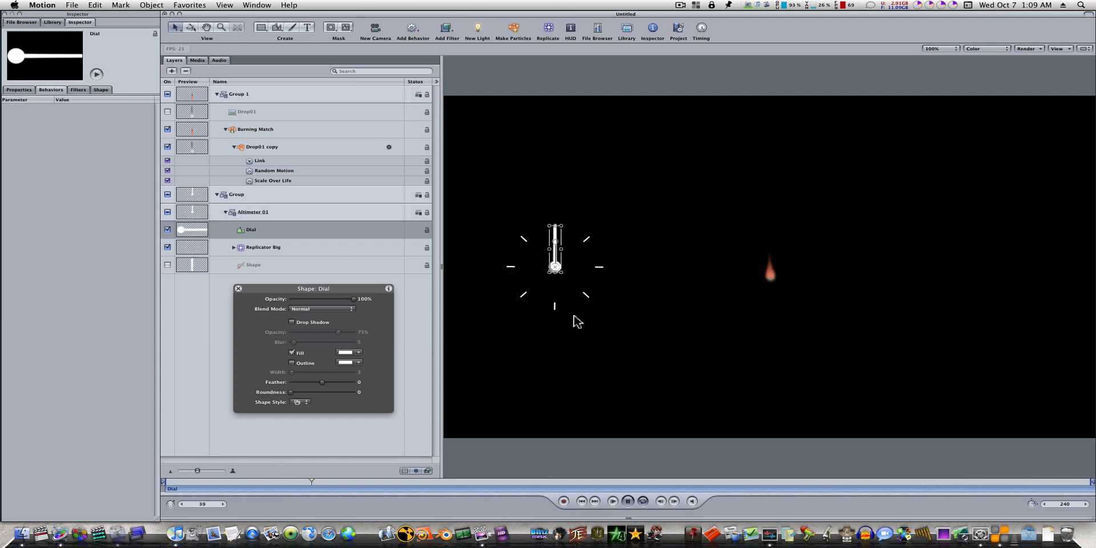
{"action": "left_click", "coordinate": [627, 500]}
{"action": "left_click_drag", "start_coordinate": [401, 484], "coordinate": [167, 485]}
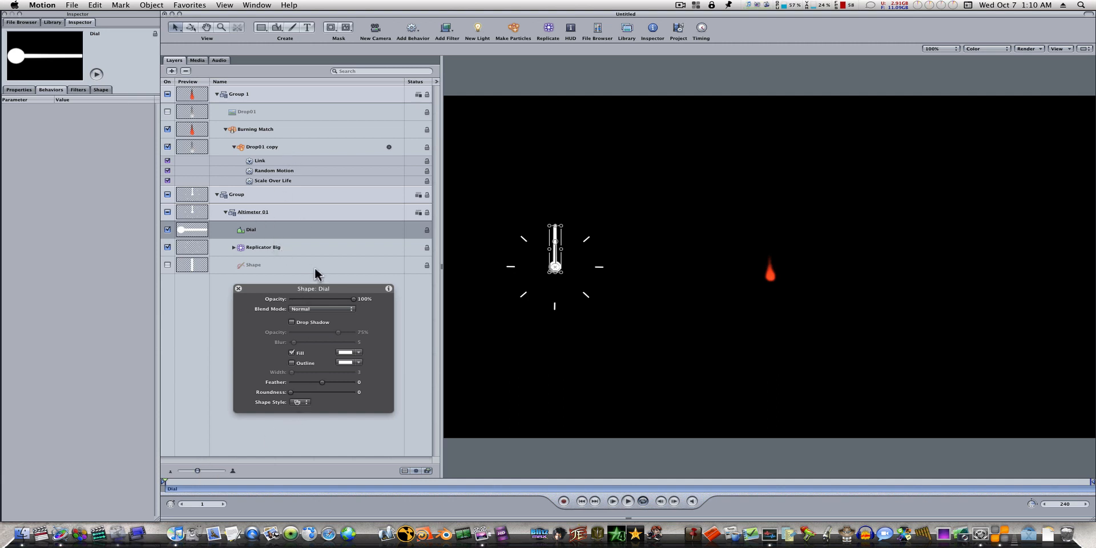
Step: Enable 3D for the Burning Match emitter
{"action": "left_click", "coordinate": [269, 132]}
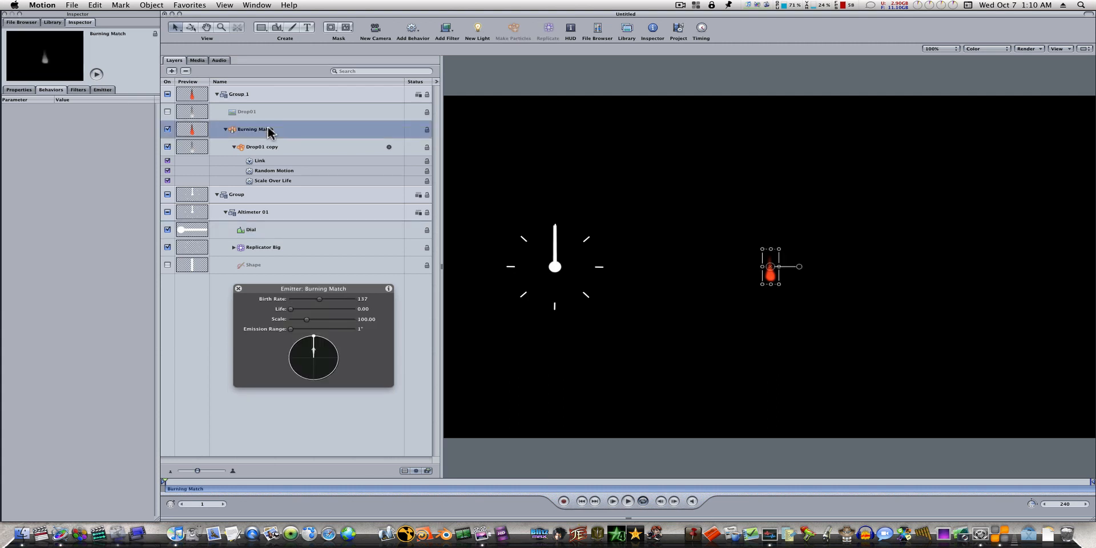
{"action": "left_click", "coordinate": [104, 89]}
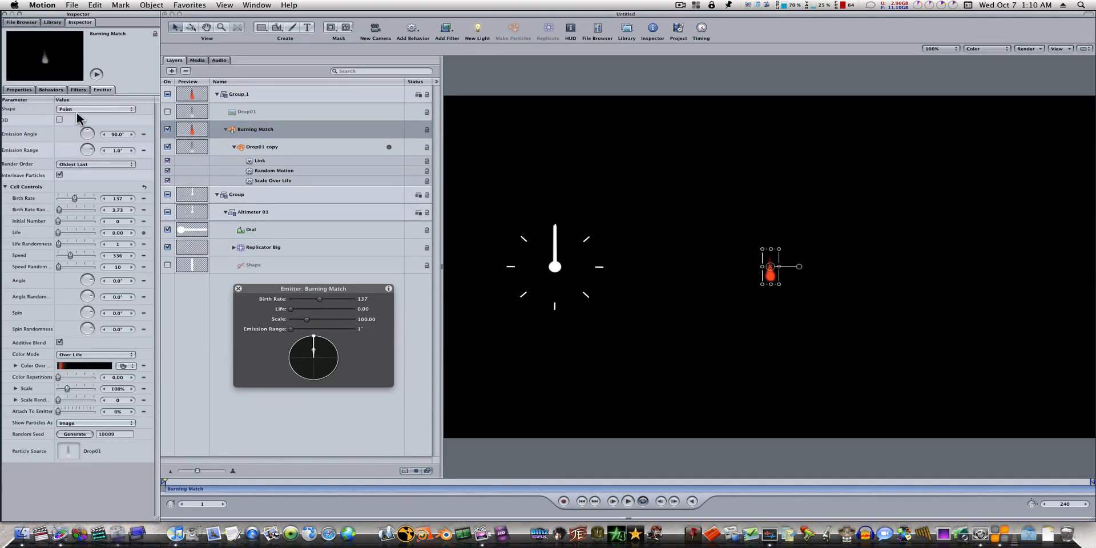
{"action": "left_click", "coordinate": [59, 120]}
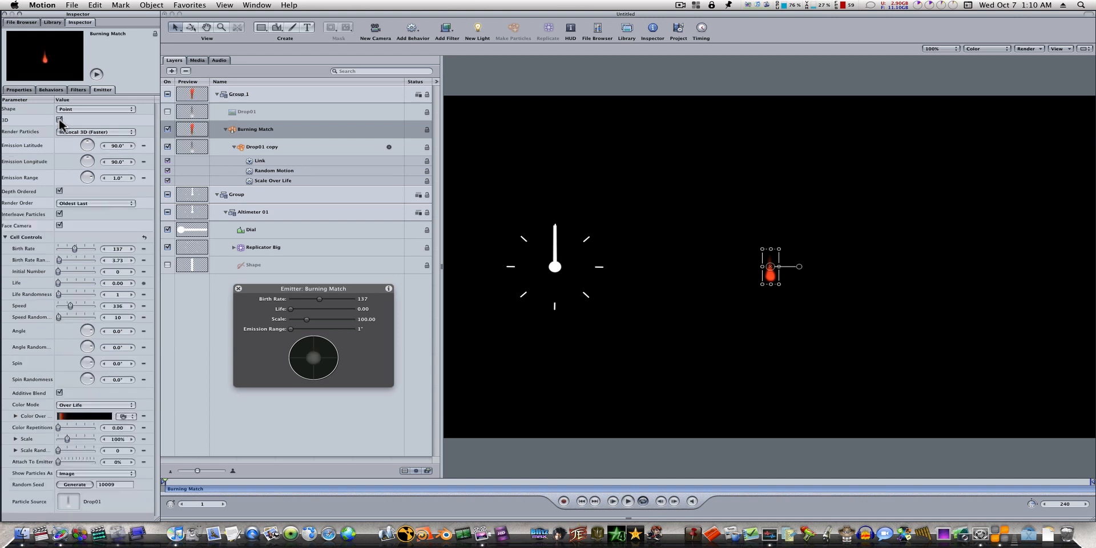
Step: Replicate the whole Group 1 that contains the Burning Match emitter
{"action": "left_click", "coordinate": [296, 147]}
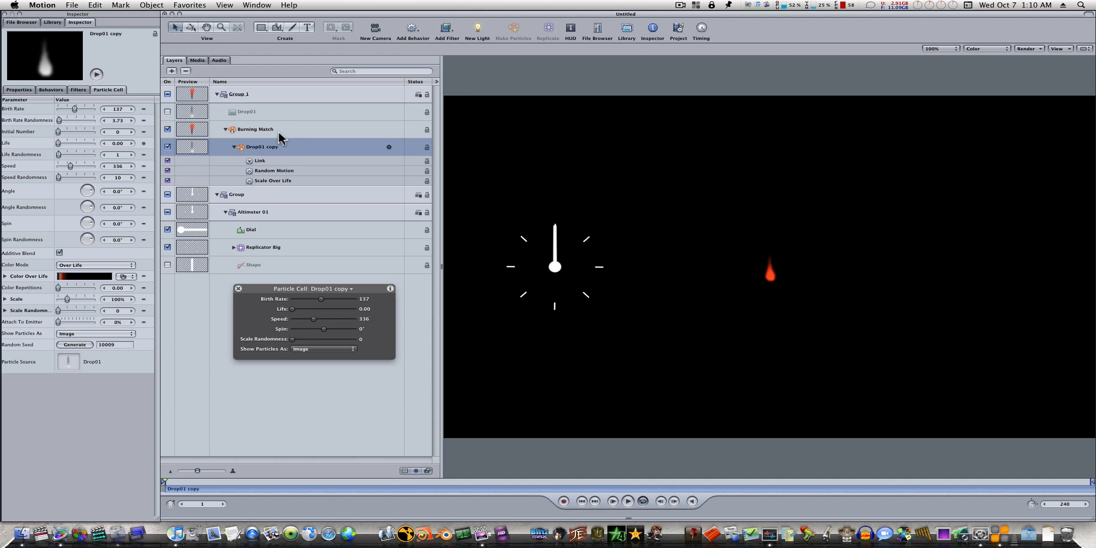
{"action": "left_click", "coordinate": [257, 130]}
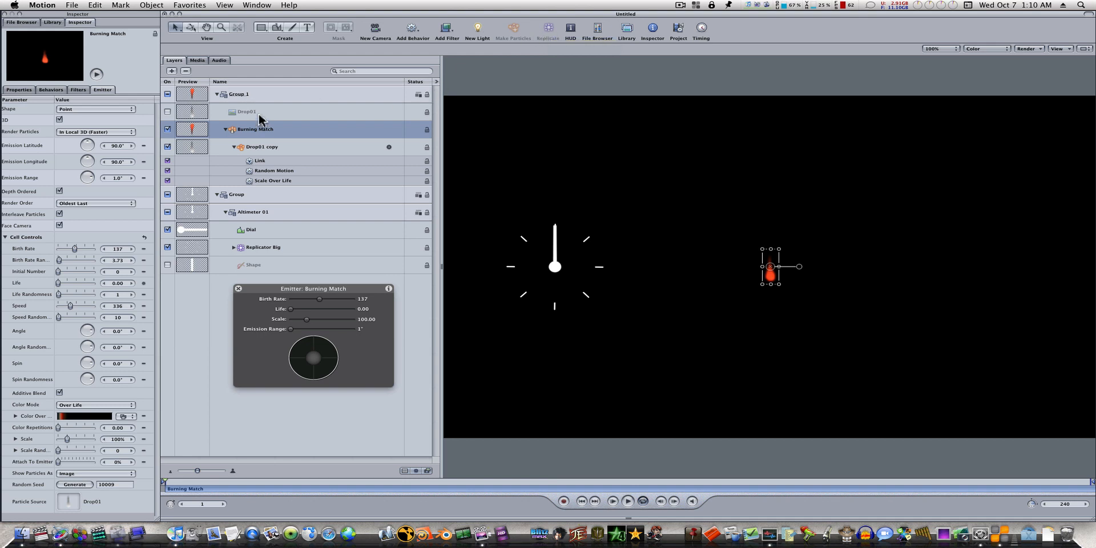
{"action": "left_click", "coordinate": [255, 98]}
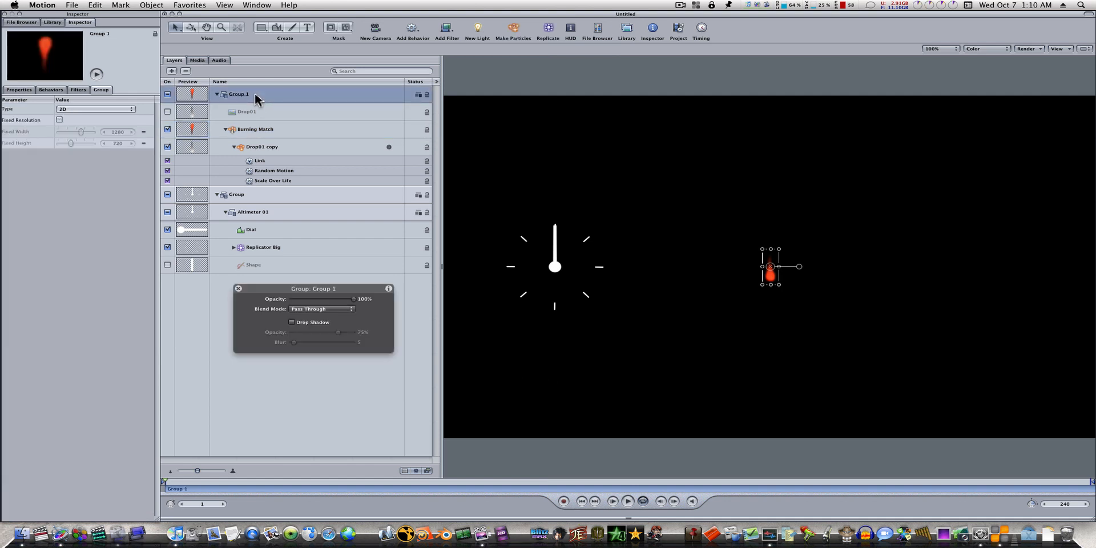
{"action": "left_click", "coordinate": [548, 34]}
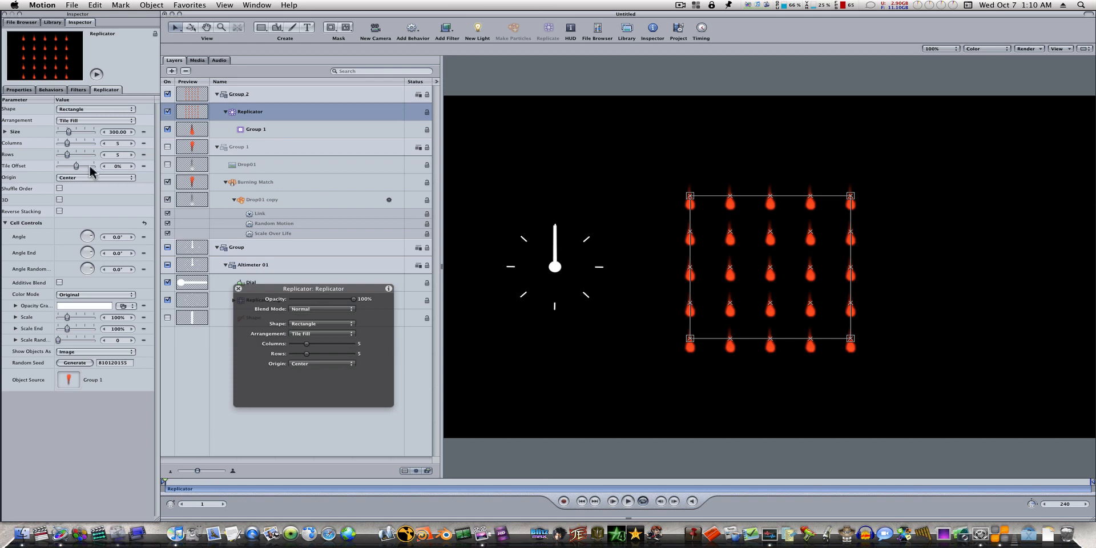
Step: Configure the replicator as a circle outline with radius 98 and 24 points, 3D enabled and cell scale 115%
{"action": "left_click", "coordinate": [98, 111]}
{"action": "left_click", "coordinate": [98, 116]}
{"action": "left_click", "coordinate": [103, 121]}
{"action": "left_click", "coordinate": [102, 114]}
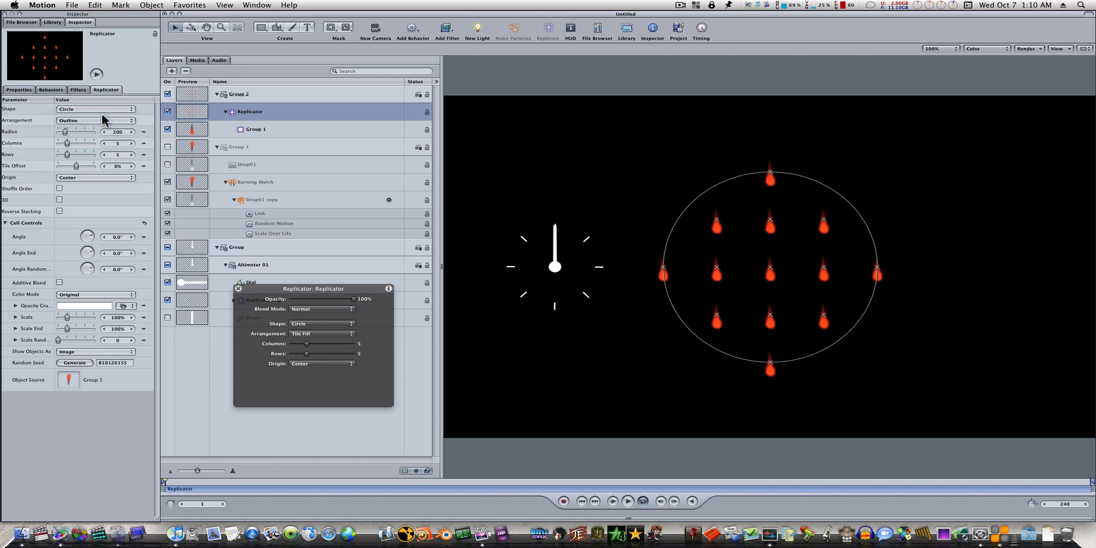
{"action": "left_click_drag", "start_coordinate": [124, 146], "coordinate": [60, 130]}
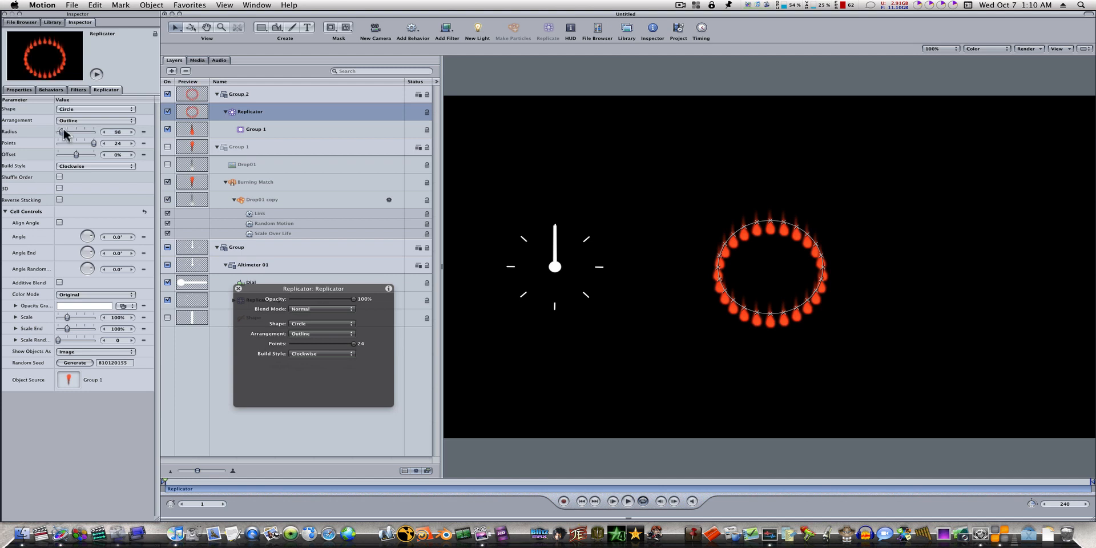
{"action": "left_click", "coordinate": [59, 188]}
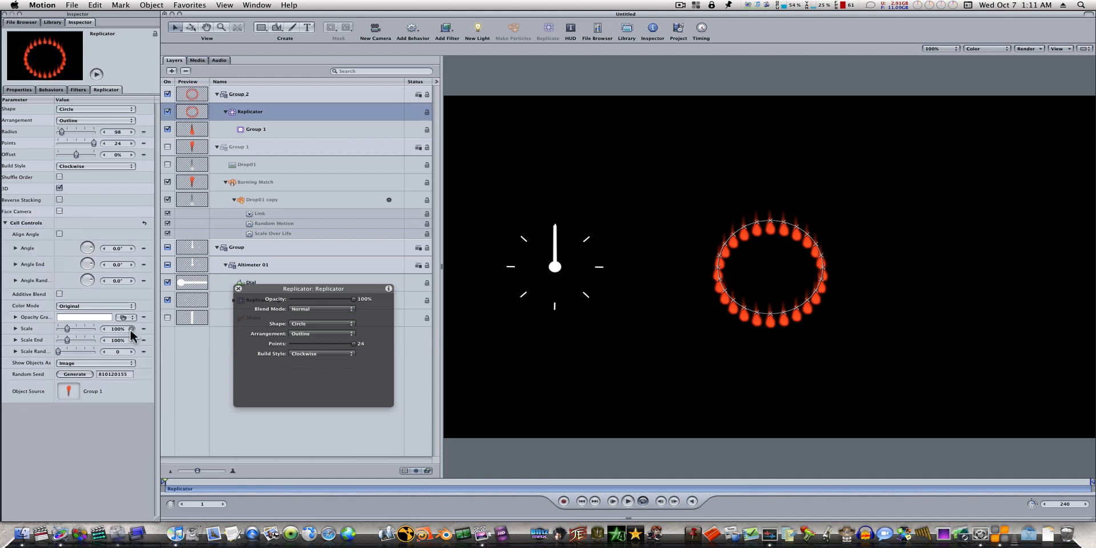
{"action": "left_click_drag", "start_coordinate": [120, 329], "coordinate": [128, 329]}
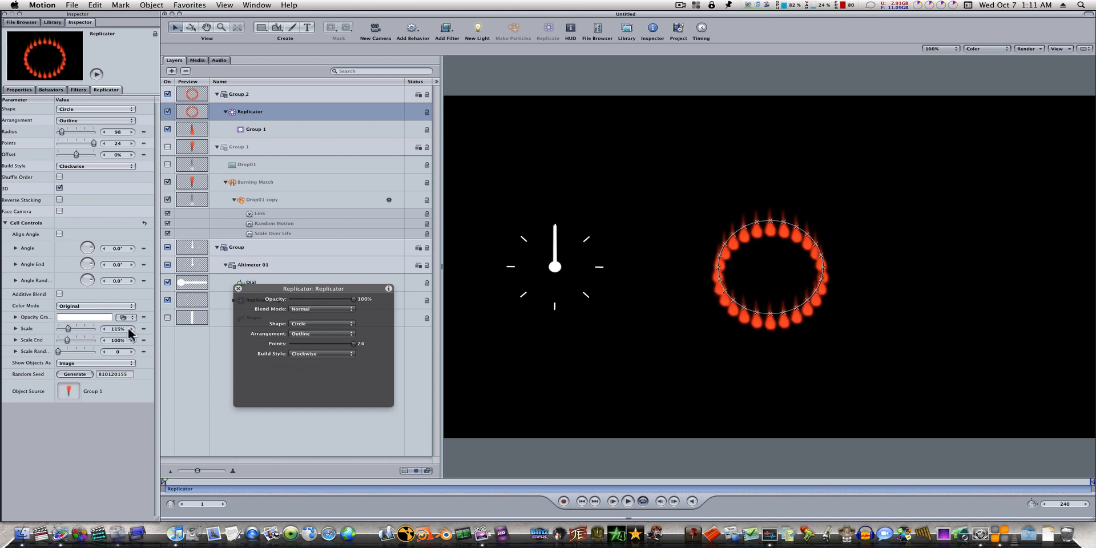
Step: Tilt the replicator in 3D about its horizontal axis until the ring of flames lies almost flat
{"action": "left_click", "coordinate": [190, 27]}
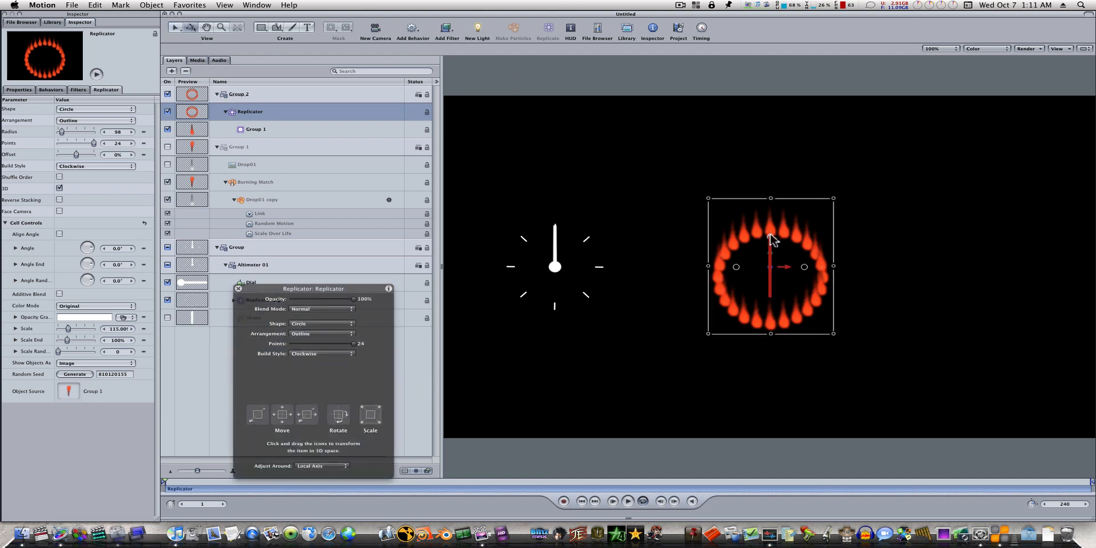
{"action": "left_click_drag", "start_coordinate": [769, 234], "coordinate": [779, 193]}
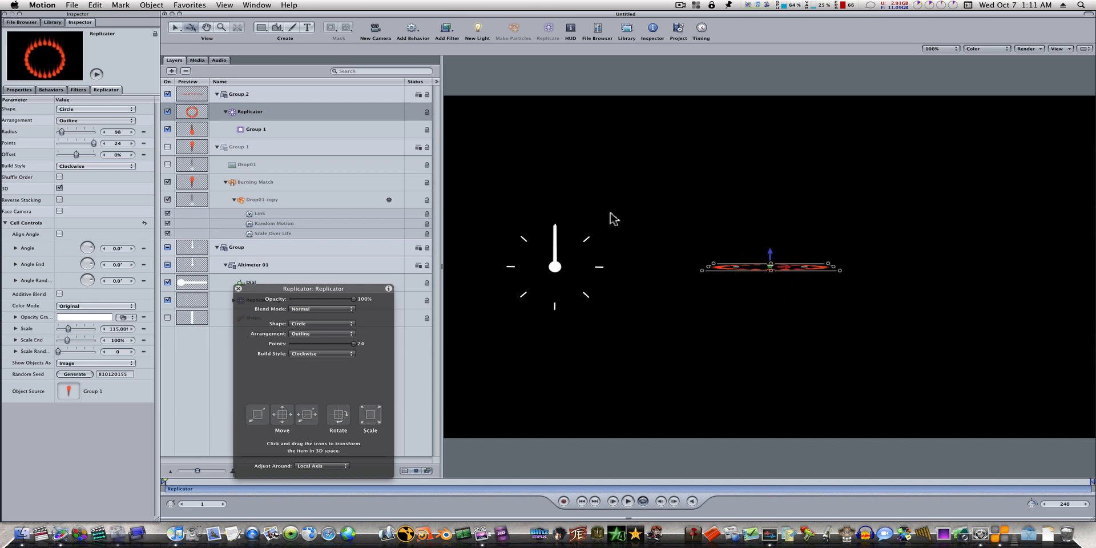
Step: Stand the replicated flames upright with cell angles of X 97°, Y 2° and Z 3°, and play the animation to check them
{"action": "left_click", "coordinate": [16, 247]}
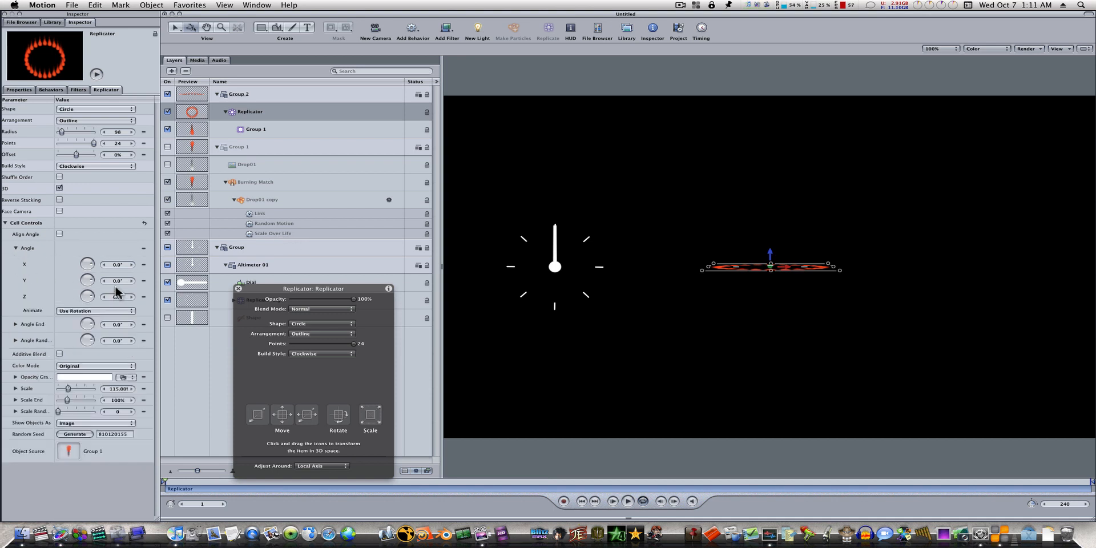
{"action": "mouse_move", "coordinate": [116, 281]}
{"action": "left_mouse_down"}
{"action": "mouse_move", "coordinate": [119, 296]}
{"action": "mouse_move", "coordinate": [130, 264]}
{"action": "mouse_move", "coordinate": [181, 267]}
{"action": "mouse_move", "coordinate": [112, 280]}
{"action": "mouse_move", "coordinate": [119, 296]}
{"action": "left_mouse_up"}
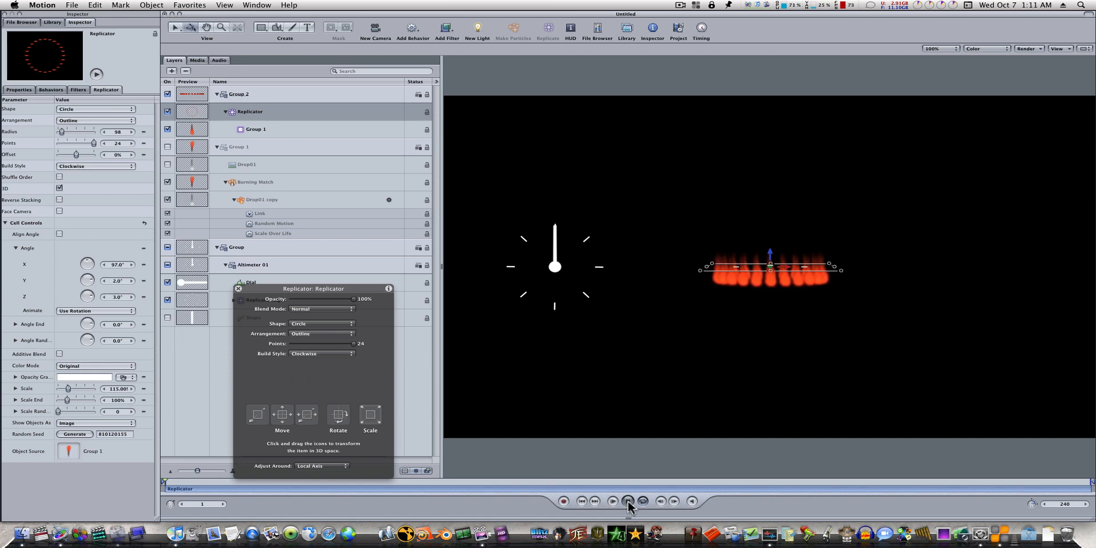
{"action": "left_click", "coordinate": [628, 501]}
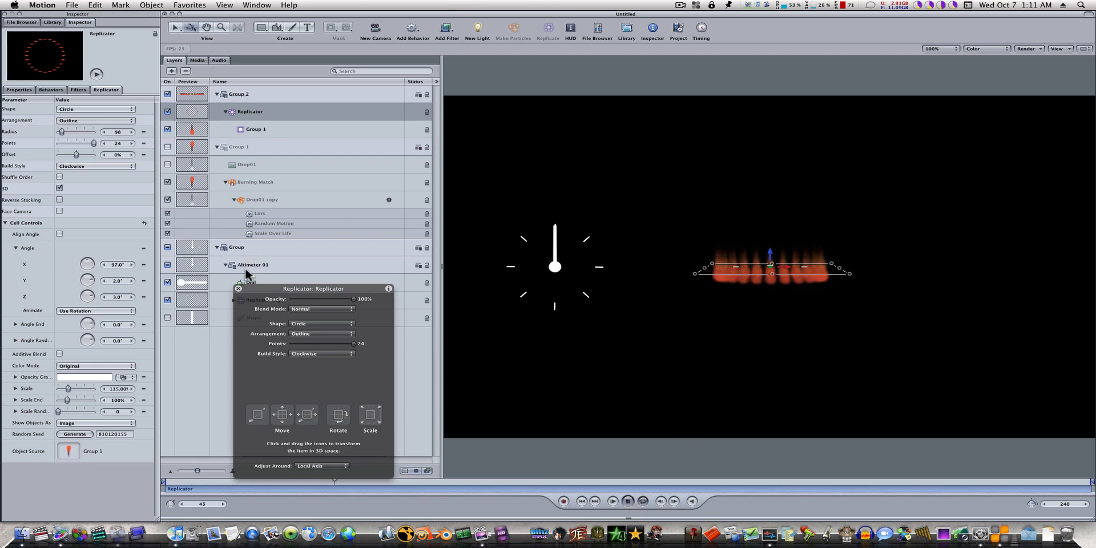
{"action": "left_click_drag", "start_coordinate": [258, 289], "coordinate": [243, 340]}
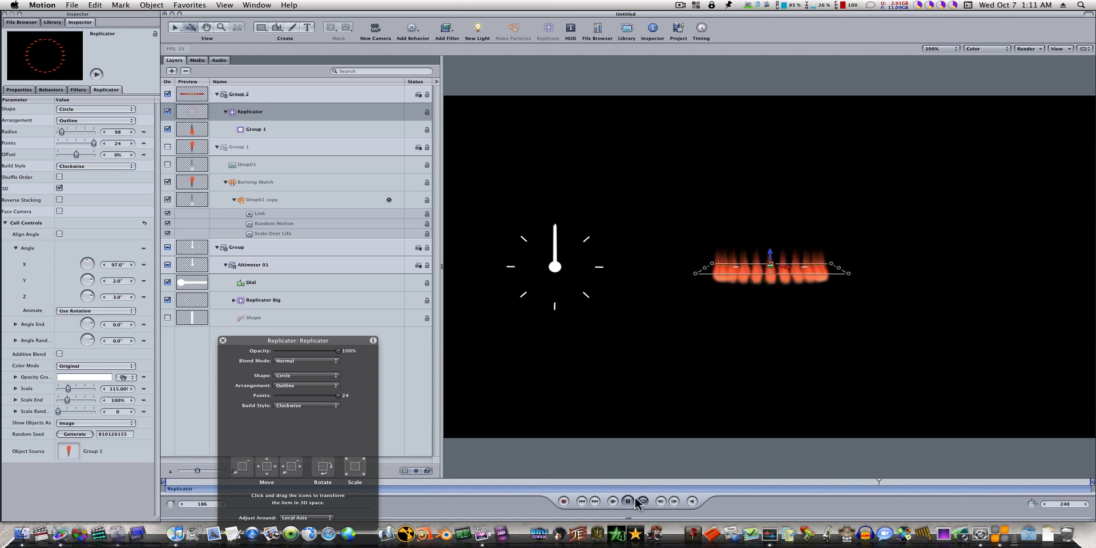
{"action": "left_click", "coordinate": [626, 501]}
Step: Rotate the Dial hand to about 17° during playback to test the flame link, then stop and return to frame 1
{"action": "left_click", "coordinate": [285, 284]}
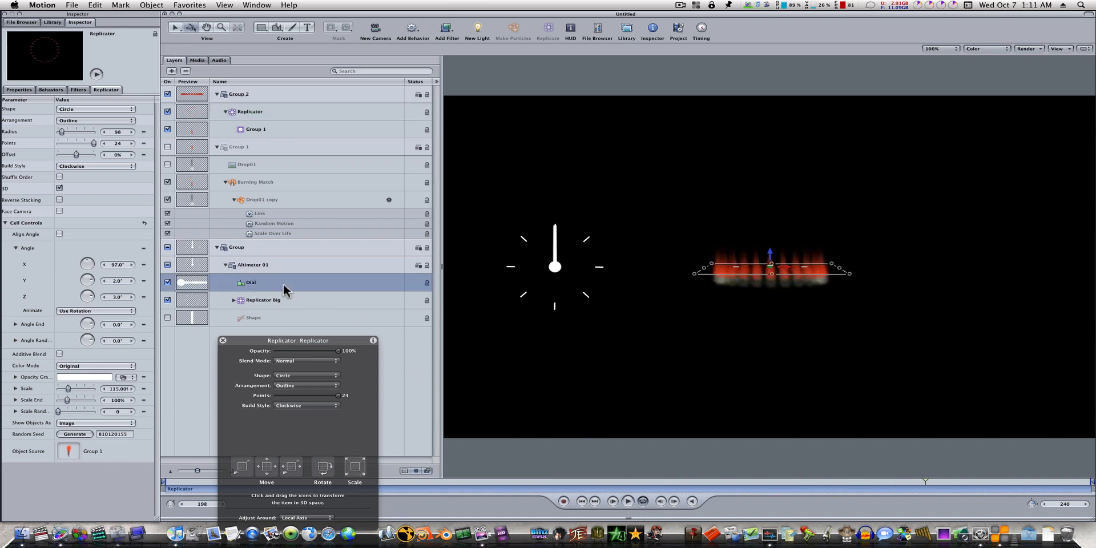
{"action": "left_click", "coordinate": [627, 501]}
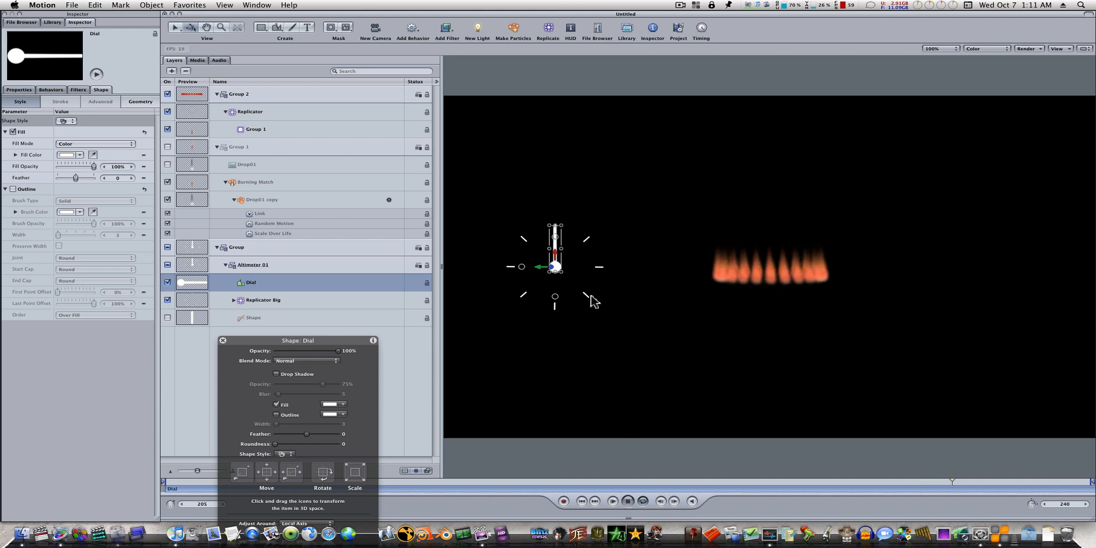
{"action": "left_click", "coordinate": [178, 31]}
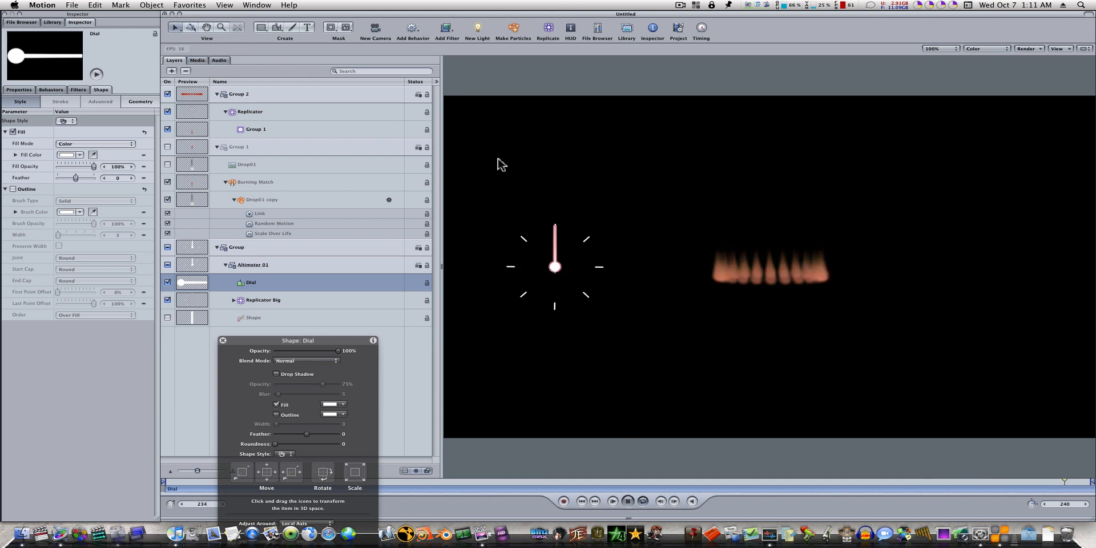
{"action": "left_click", "coordinate": [176, 28]}
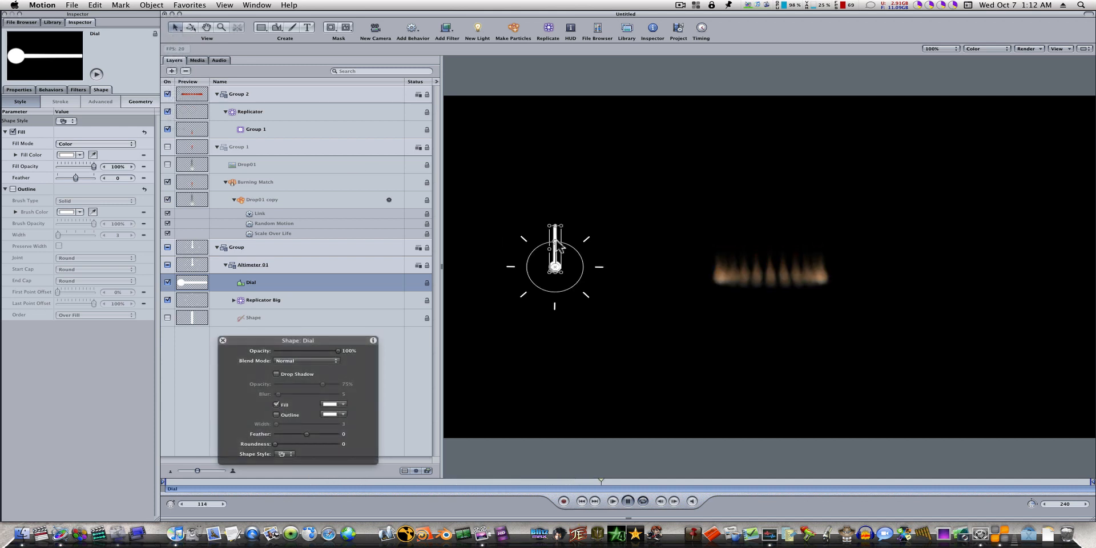
{"action": "left_click_drag", "start_coordinate": [557, 238], "coordinate": [582, 266]}
{"action": "left_click_drag", "start_coordinate": [578, 281], "coordinate": [599, 251]}
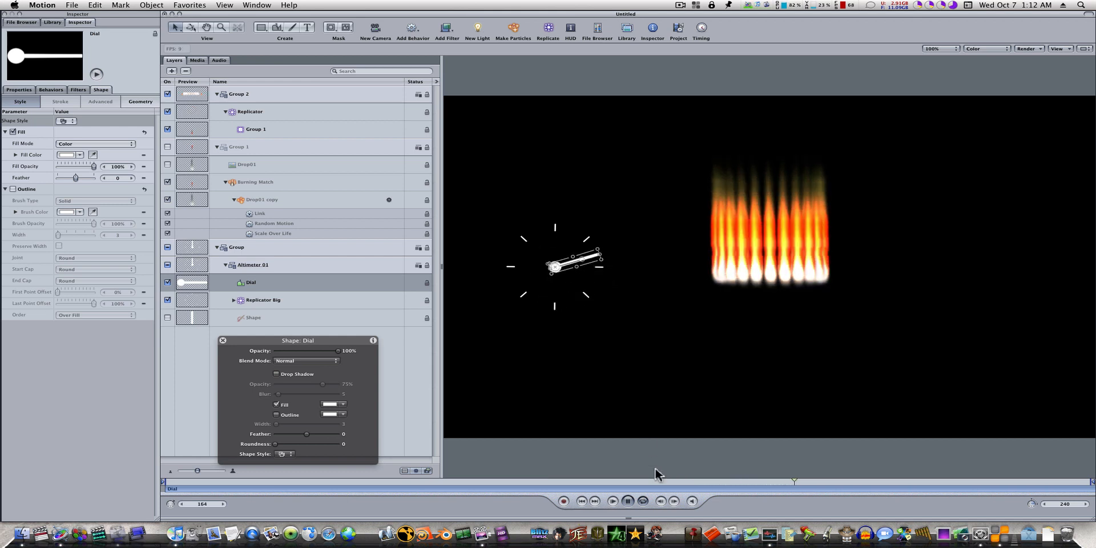
{"action": "left_click", "coordinate": [628, 501]}
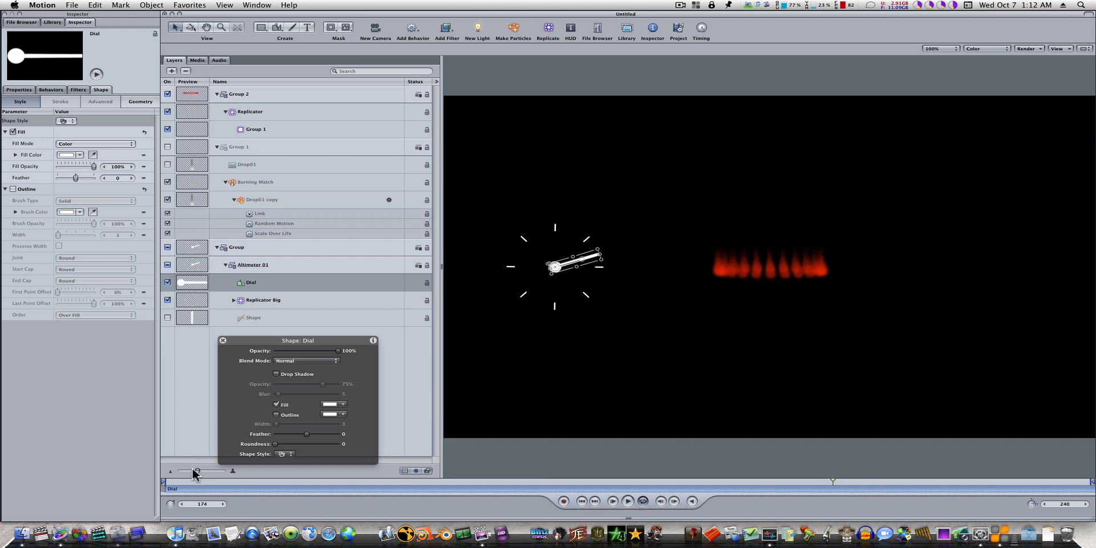
{"action": "left_click_drag", "start_coordinate": [188, 483], "coordinate": [167, 485]}
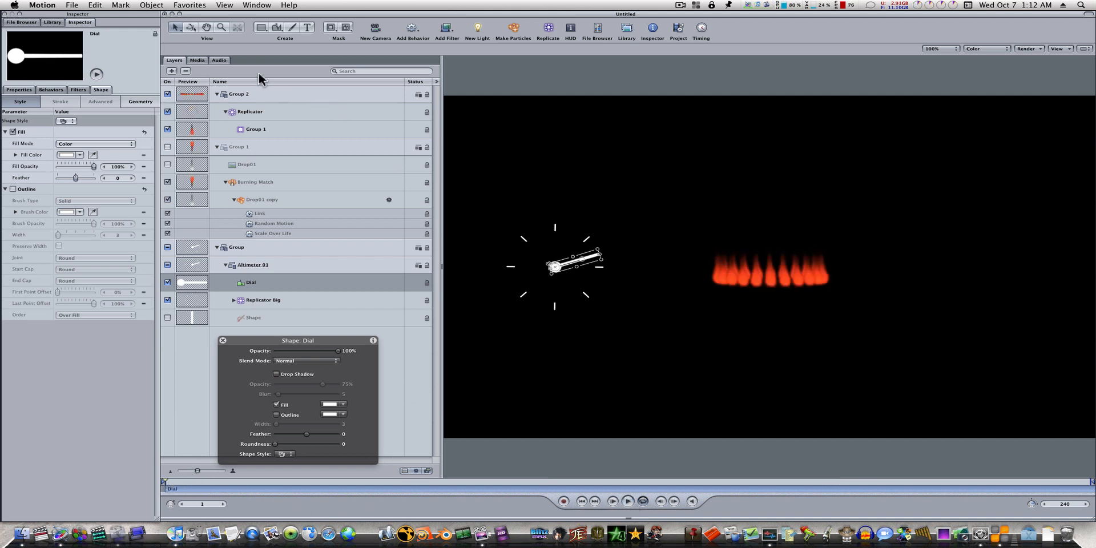
Step: Add a new group and place it at the root level below all the other layers
{"action": "left_click", "coordinate": [171, 71]}
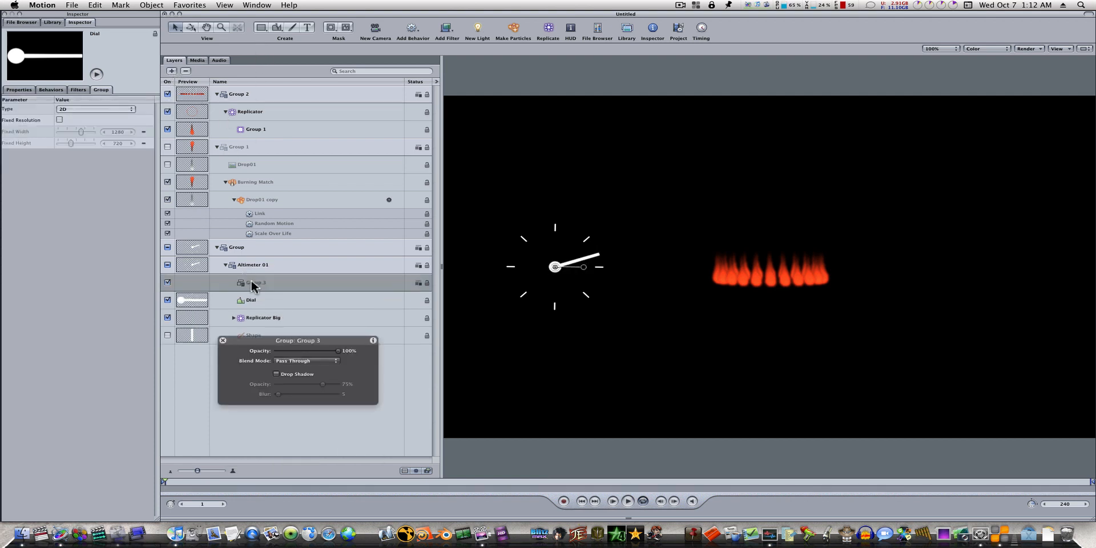
{"action": "left_click_drag", "start_coordinate": [252, 285], "coordinate": [214, 341]}
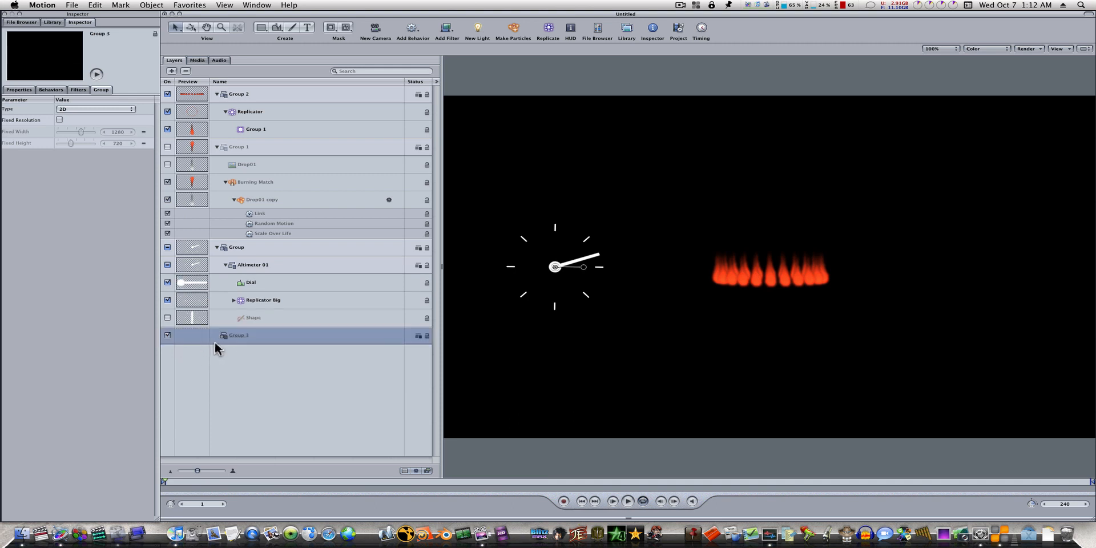
{"action": "left_click", "coordinate": [222, 340]}
Step: Draw a filled circle in Group 3 about as large as the altimeter's ring of ticks and centre it behind the dial
{"action": "left_click_drag", "start_coordinate": [260, 28], "coordinate": [260, 47]}
{"action": "left_click_drag", "start_coordinate": [497, 218], "coordinate": [596, 304]}
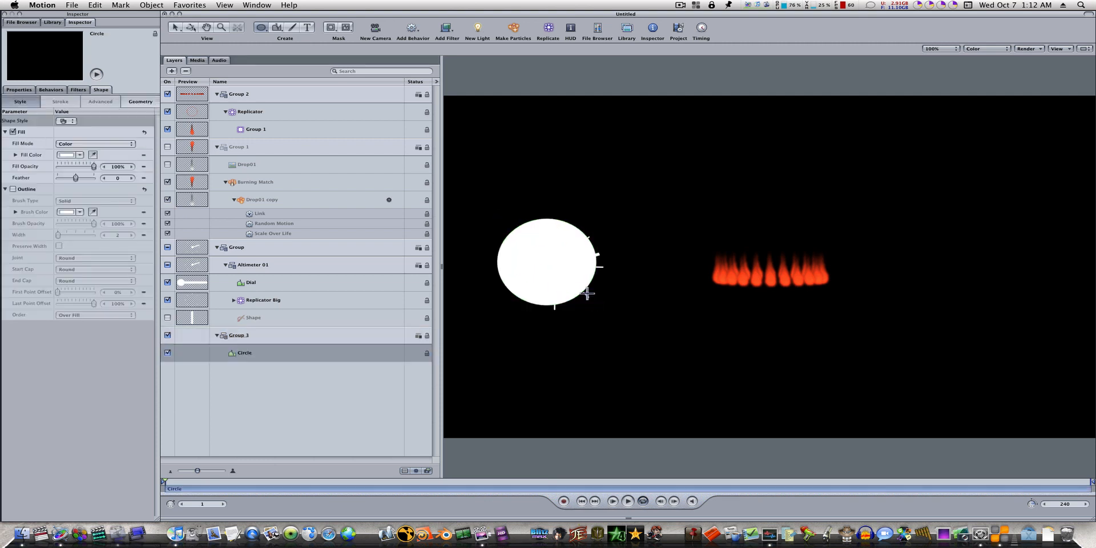
{"action": "left_click", "coordinate": [176, 28]}
{"action": "left_click_drag", "start_coordinate": [545, 261], "coordinate": [555, 266]}
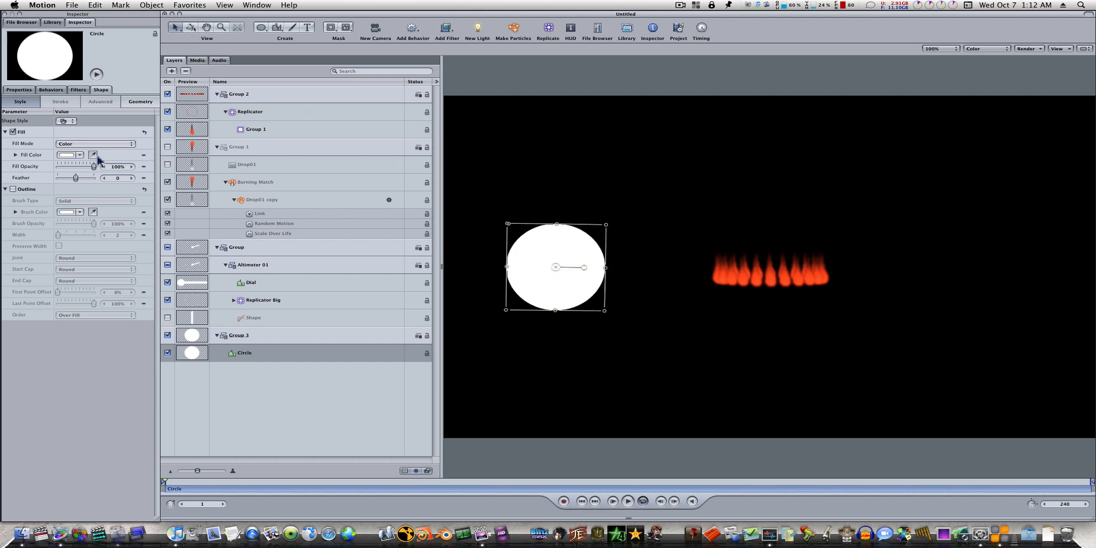
Step: Change the circle's fill to a soft, slightly darkened blue
{"action": "left_click", "coordinate": [67, 154]}
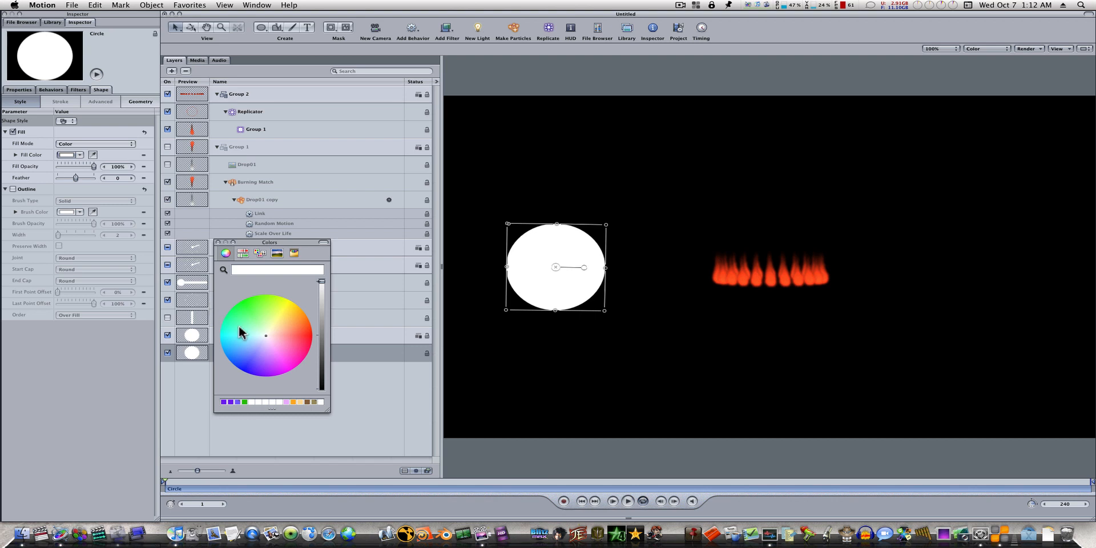
{"action": "left_click", "coordinate": [251, 341]}
{"action": "mouse_move", "coordinate": [251, 342]}
{"action": "left_mouse_down"}
{"action": "mouse_move", "coordinate": [256, 332]}
{"action": "mouse_move", "coordinate": [251, 344]}
{"action": "left_mouse_up"}
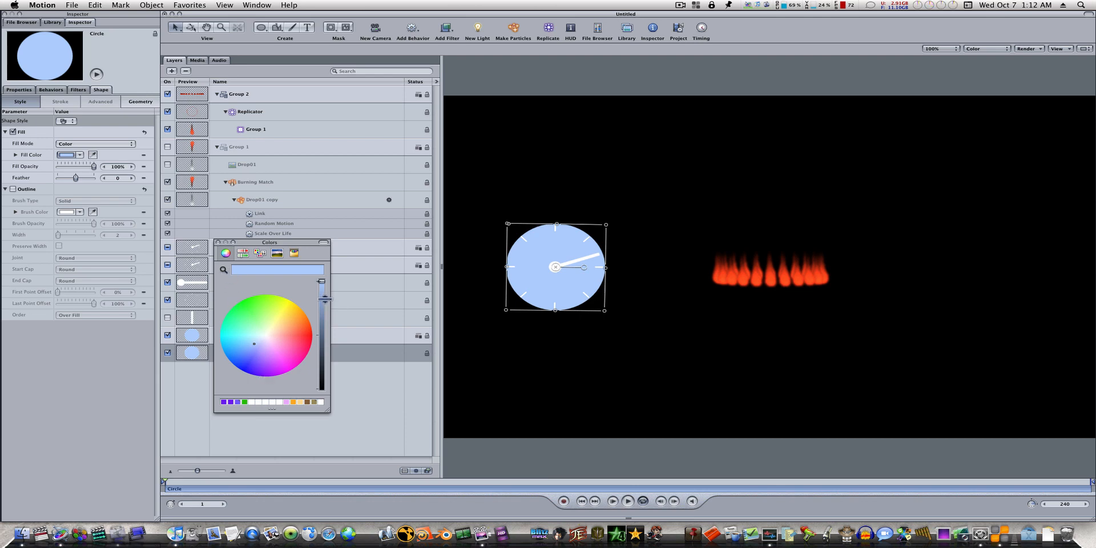
{"action": "left_click_drag", "start_coordinate": [324, 299], "coordinate": [323, 300]}
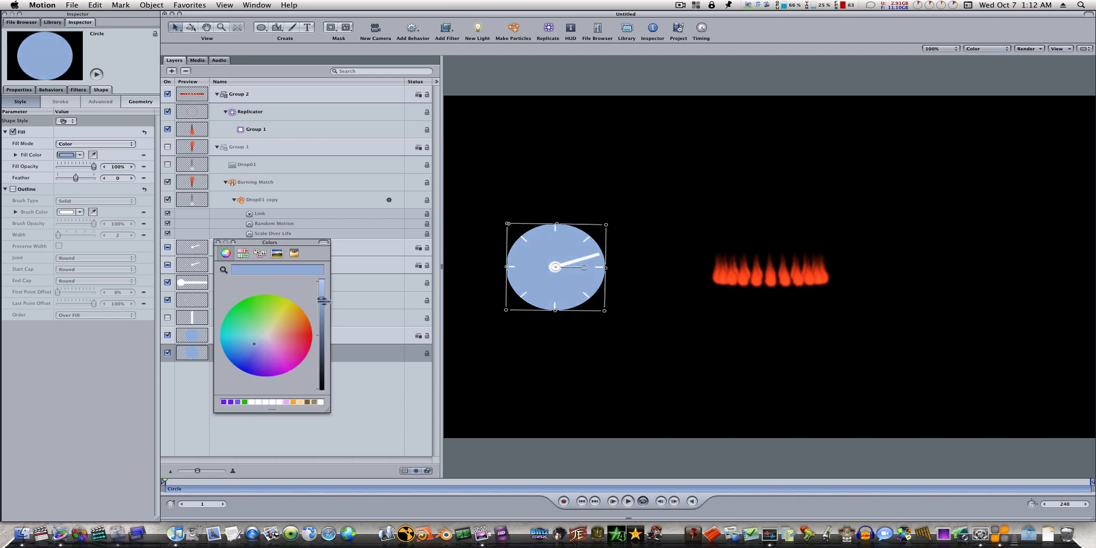
{"action": "left_click", "coordinate": [218, 242]}
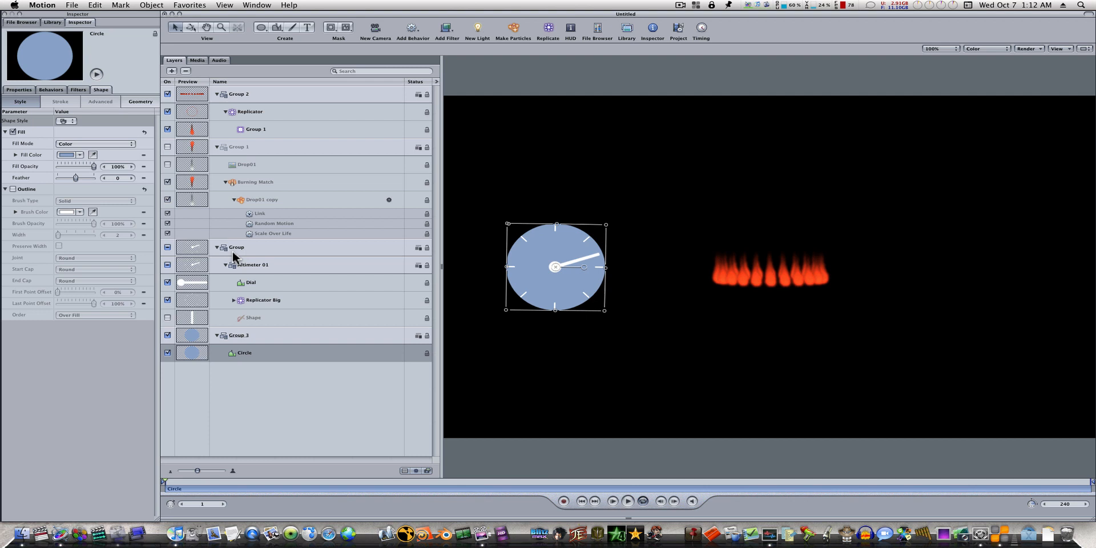
Step: Turn on drop shadows for the Dial hand and the Replicator Big tick marks, and deselect everything
{"action": "left_click", "coordinate": [251, 282]}
{"action": "left_click", "coordinate": [25, 90]}
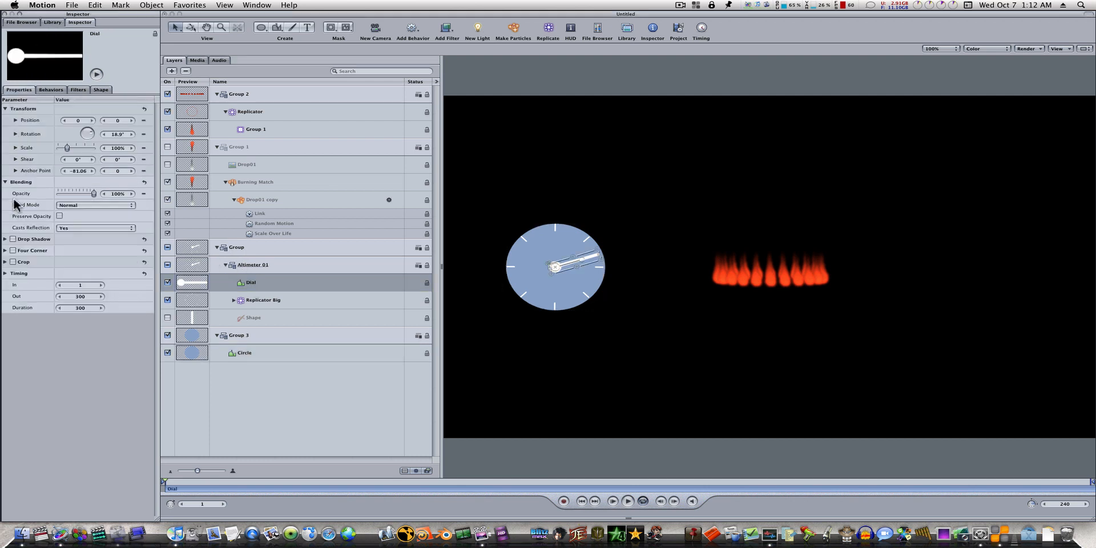
{"action": "left_click", "coordinate": [12, 239]}
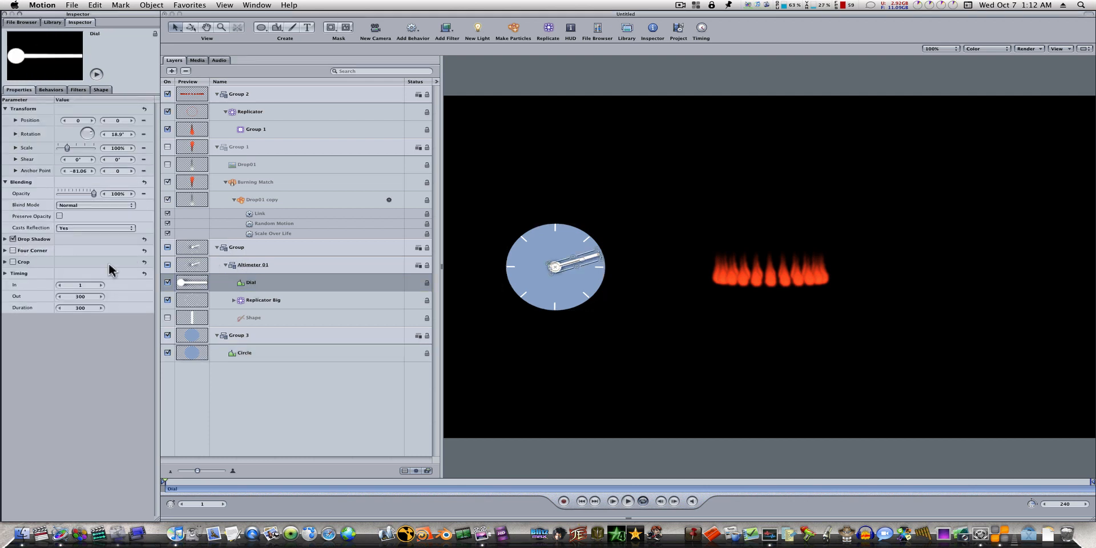
{"action": "left_click", "coordinate": [260, 300]}
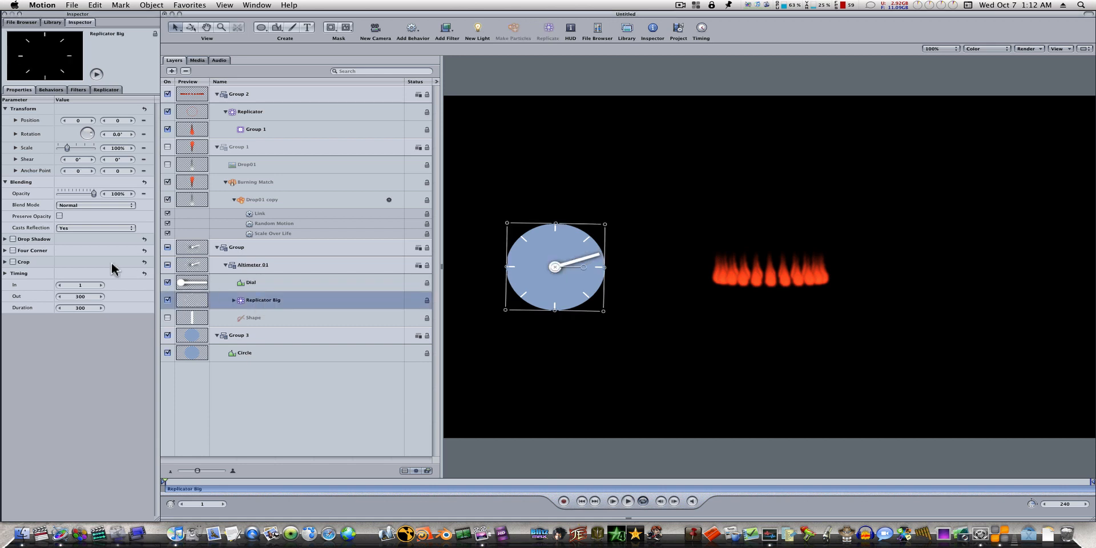
{"action": "left_click", "coordinate": [13, 239]}
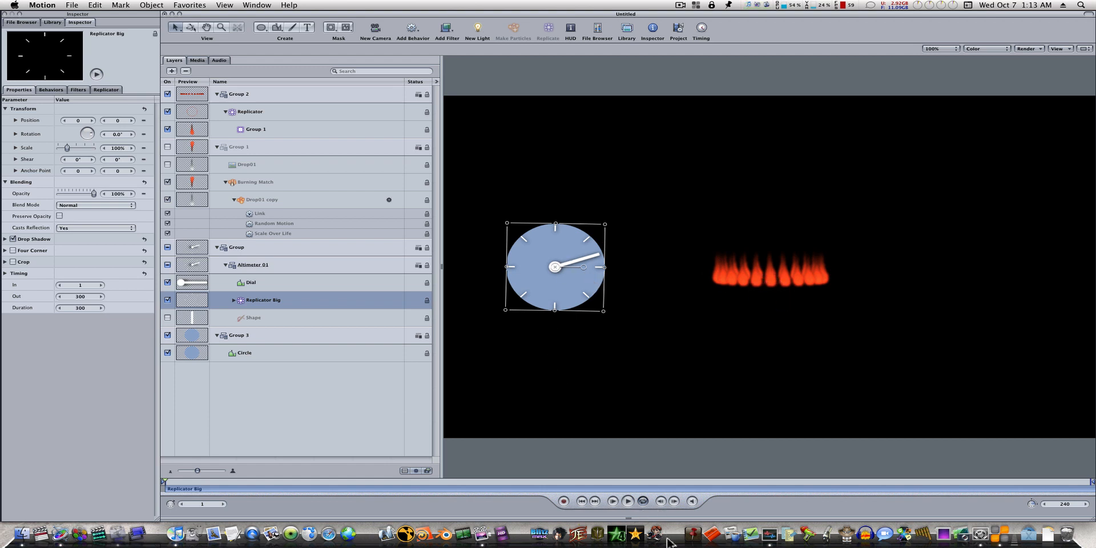
{"action": "left_click", "coordinate": [622, 449]}
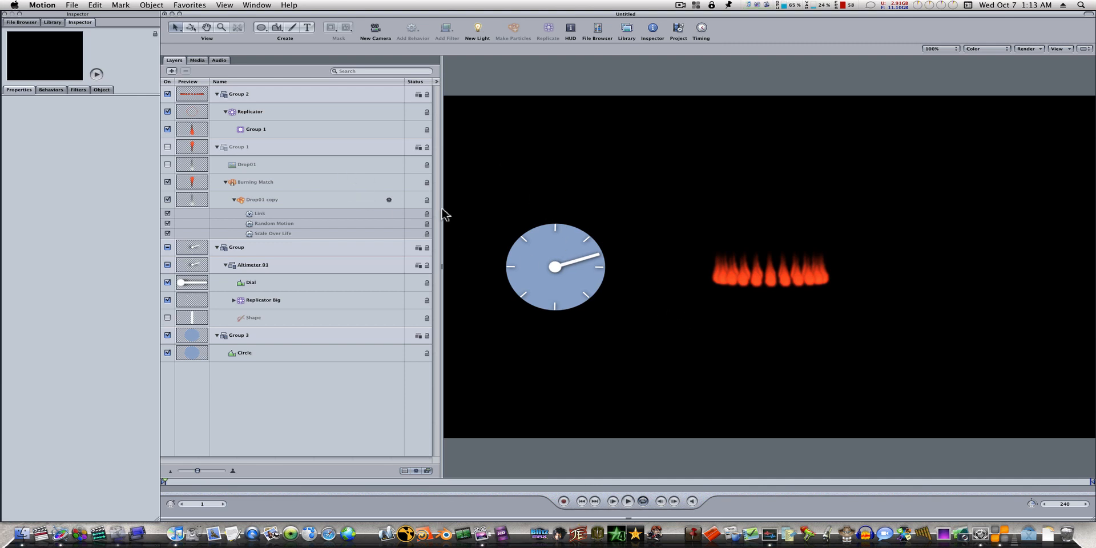
Step: Add another group below all layers and fill it with the Color Solid generator as a blue background
{"action": "left_click", "coordinate": [171, 71]}
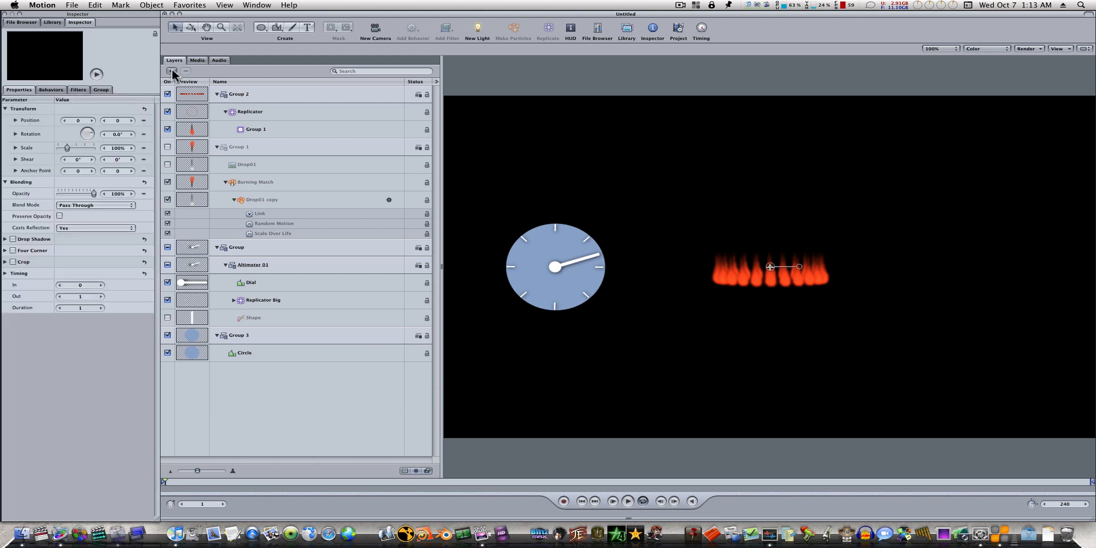
{"action": "left_click_drag", "start_coordinate": [267, 102], "coordinate": [171, 394]}
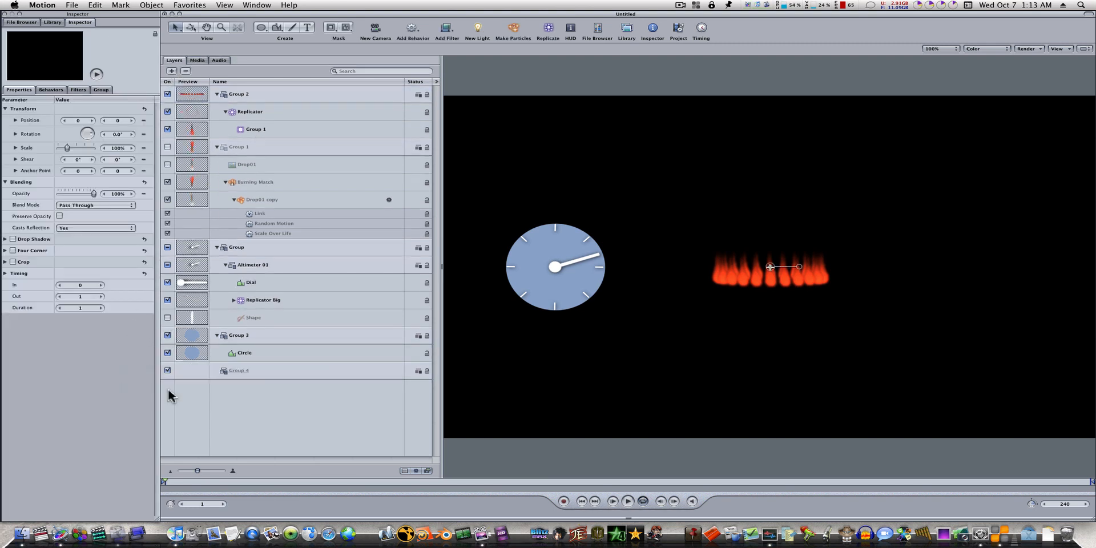
{"action": "left_click", "coordinate": [53, 23]}
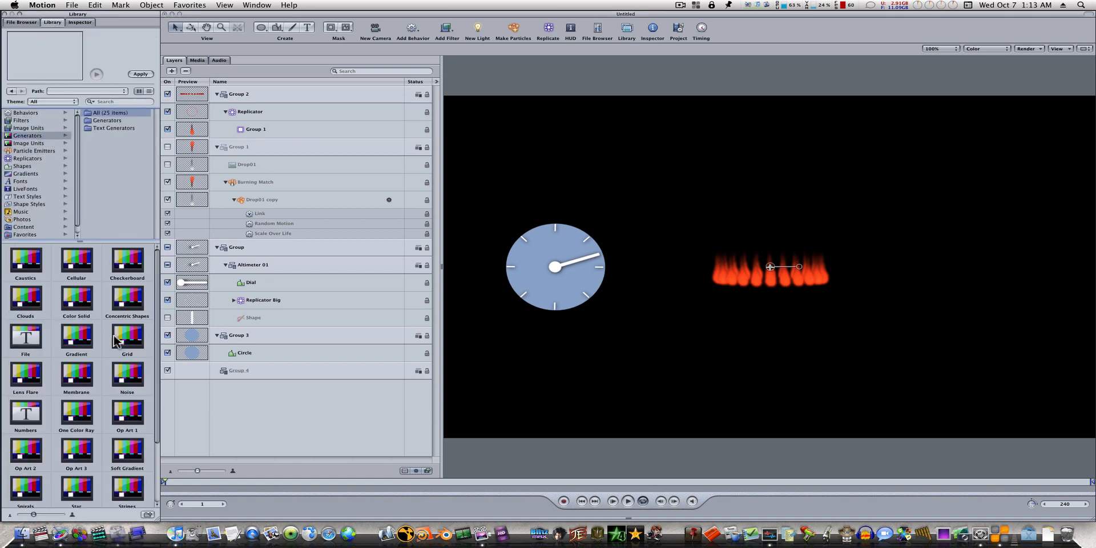
{"action": "left_click", "coordinate": [78, 294]}
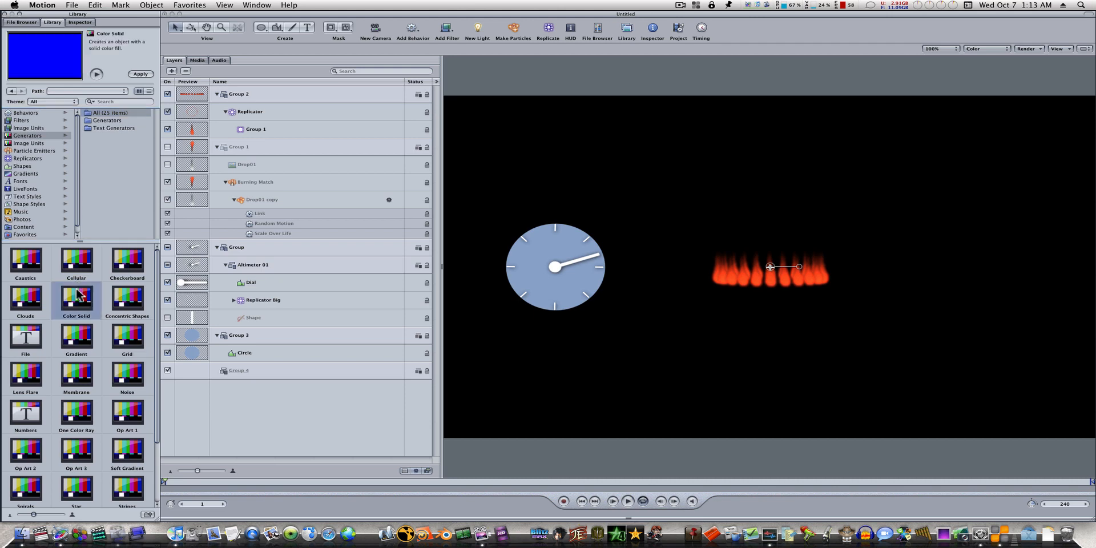
{"action": "left_click", "coordinate": [201, 370]}
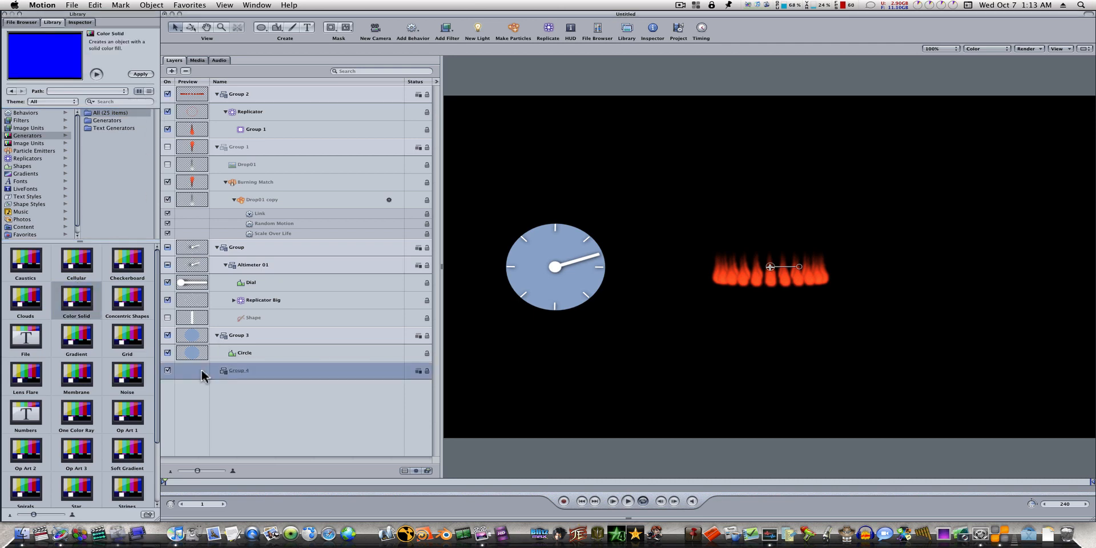
{"action": "left_click", "coordinate": [146, 77]}
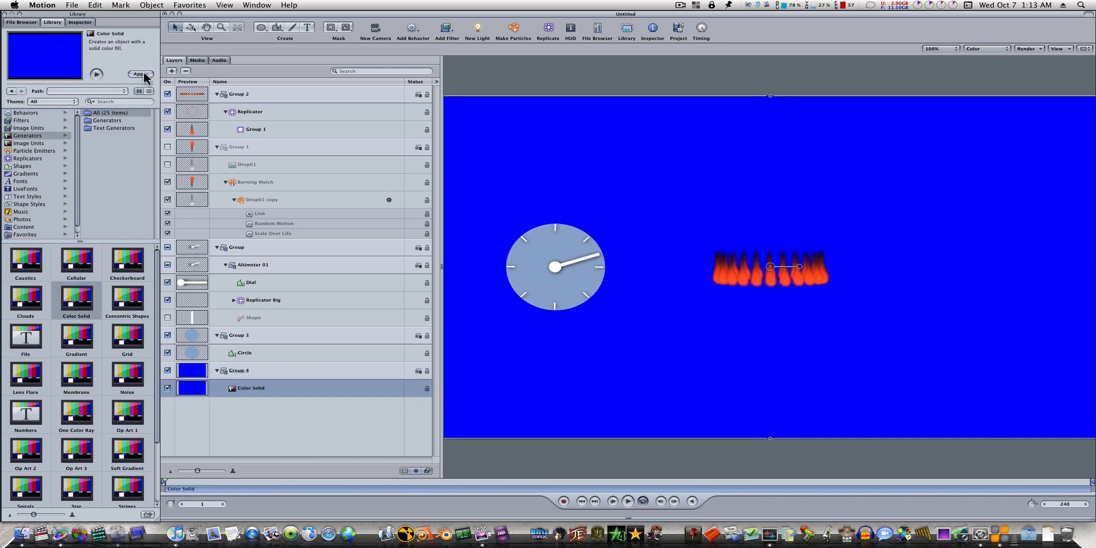
Step: Add a light, switching the 2D groups to 3D, and move it forward from the background along its depth axis
{"action": "left_click", "coordinate": [479, 31]}
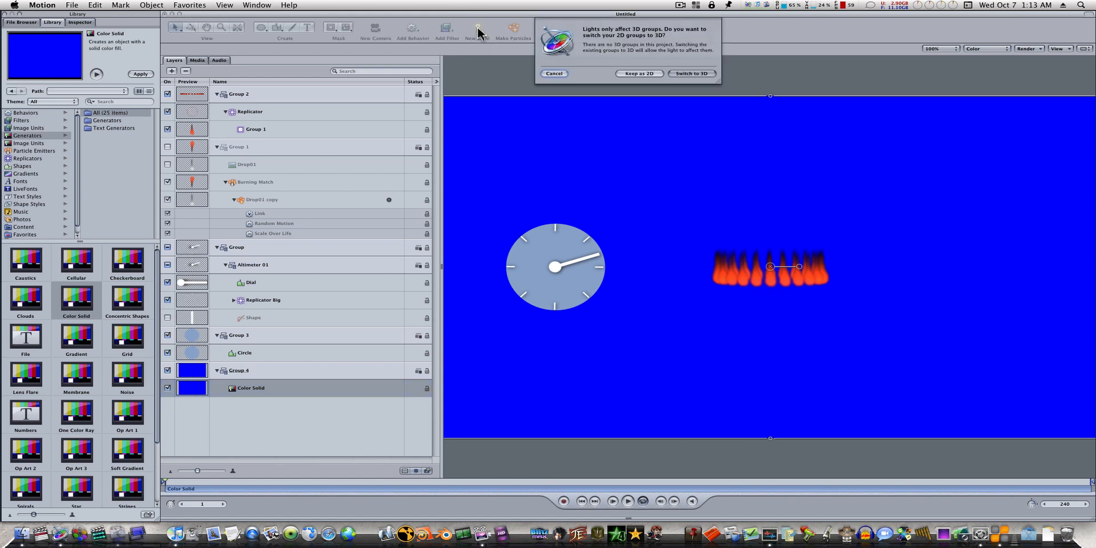
{"action": "left_click", "coordinate": [704, 74]}
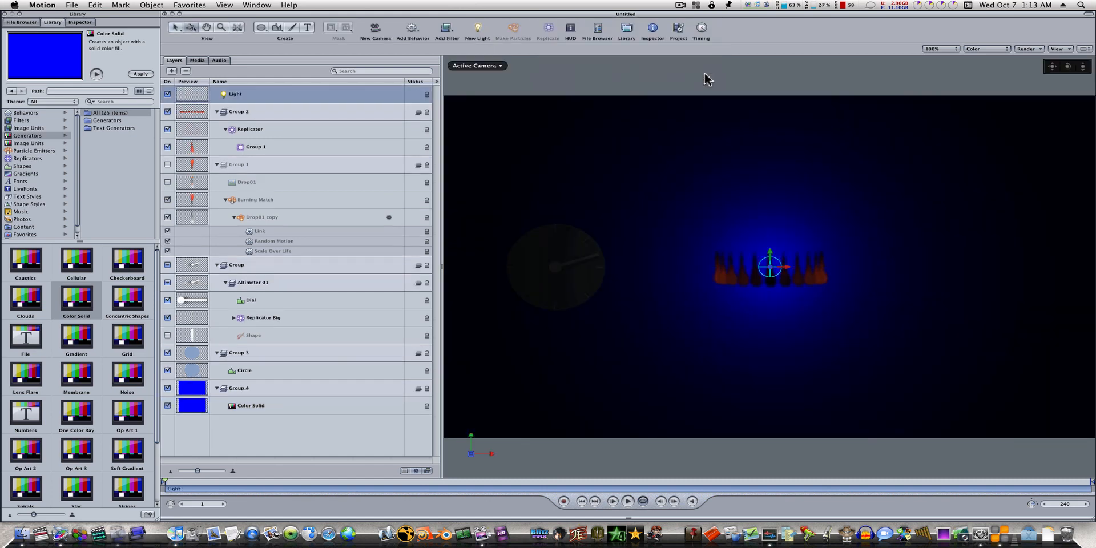
{"action": "left_click_drag", "start_coordinate": [770, 273], "coordinate": [829, 283]}
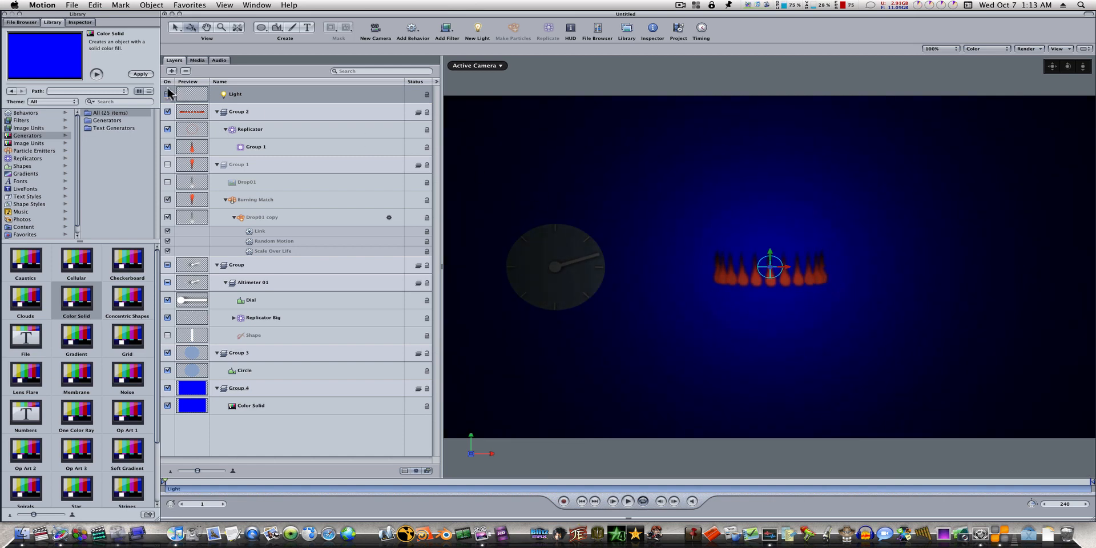
Step: Keep the light as a Point light, raise its Falloff Start to about 485, and move it farther forward in depth
{"action": "left_click", "coordinate": [88, 24]}
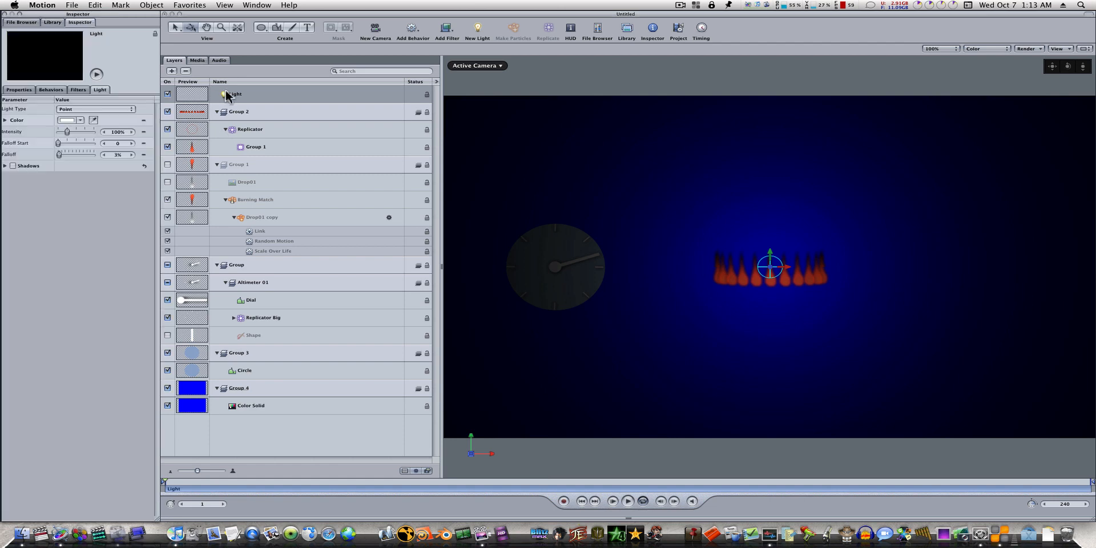
{"action": "left_click", "coordinate": [71, 109]}
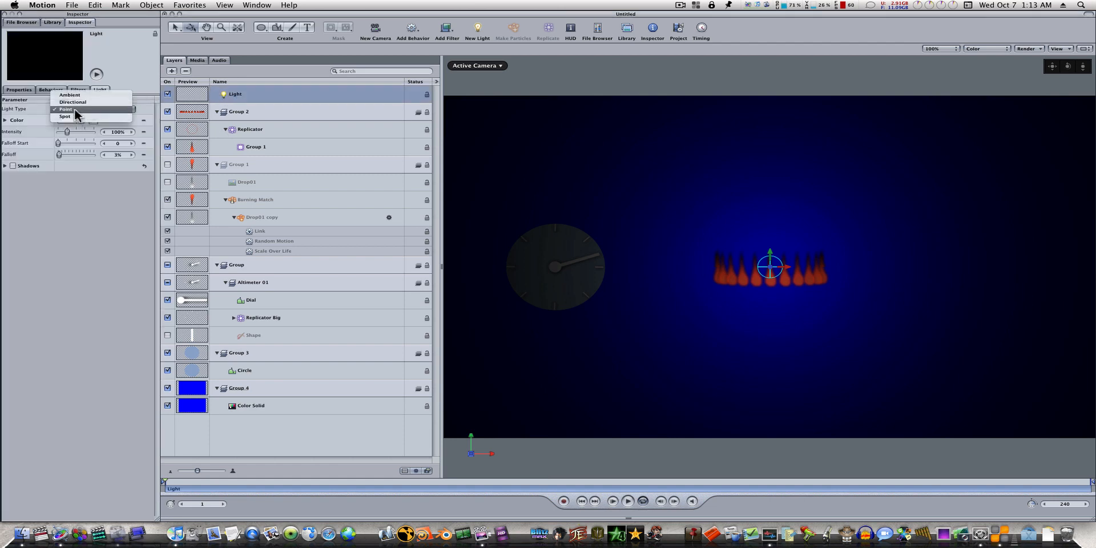
{"action": "left_click", "coordinate": [75, 109]}
{"action": "left_click_drag", "start_coordinate": [58, 144], "coordinate": [76, 151]}
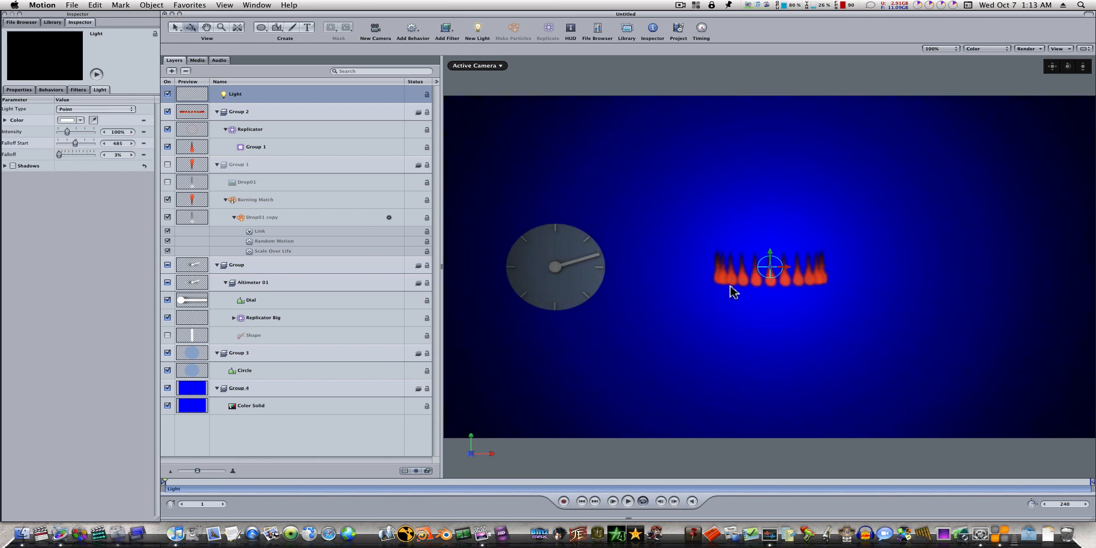
{"action": "left_click_drag", "start_coordinate": [765, 273], "coordinate": [831, 285]}
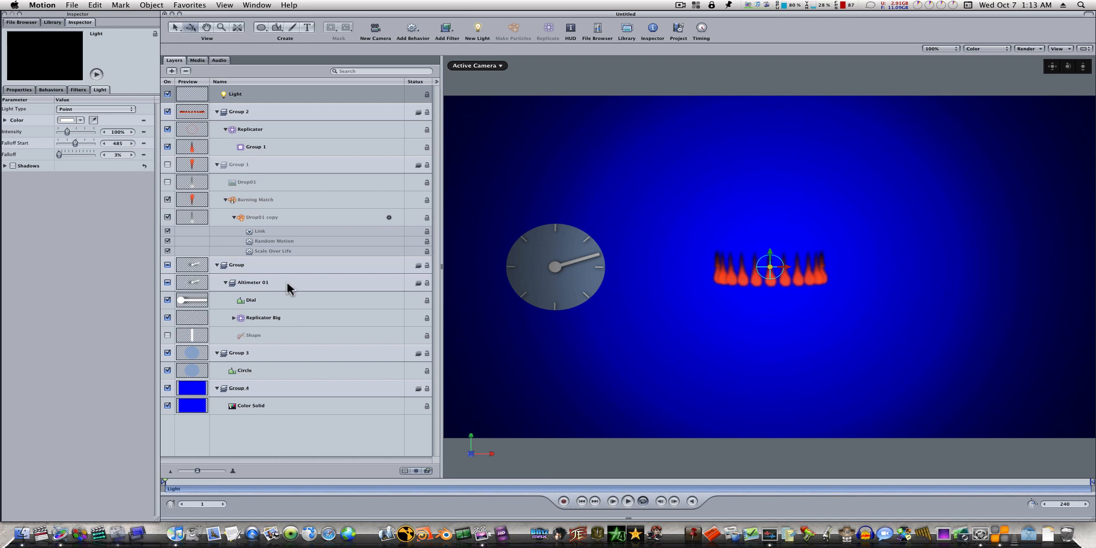
Step: Turn on the drop shadow for the Circle dial face and increase the shadow's distance
{"action": "left_click", "coordinate": [277, 370]}
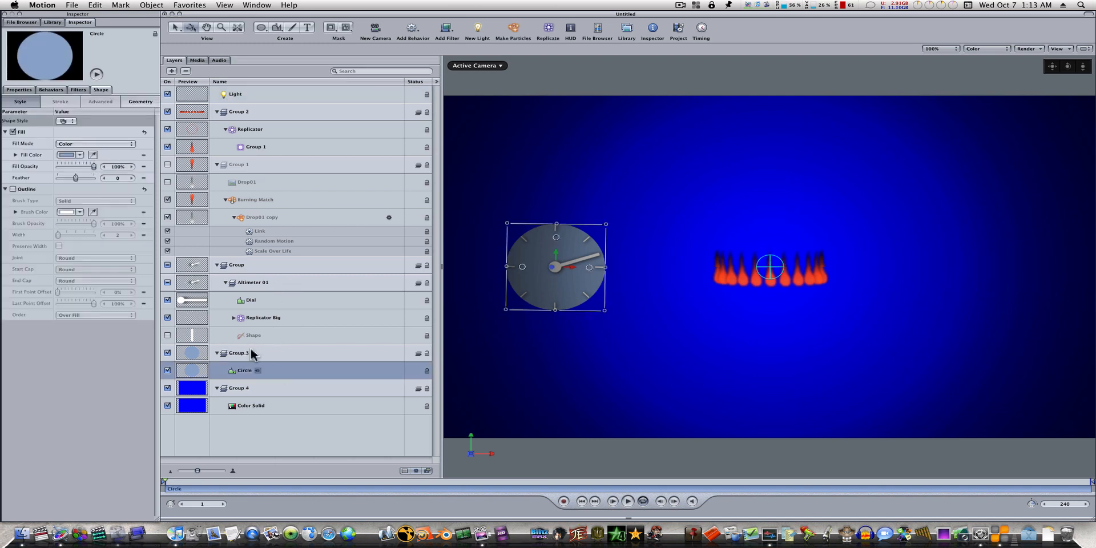
{"action": "left_click", "coordinate": [18, 89]}
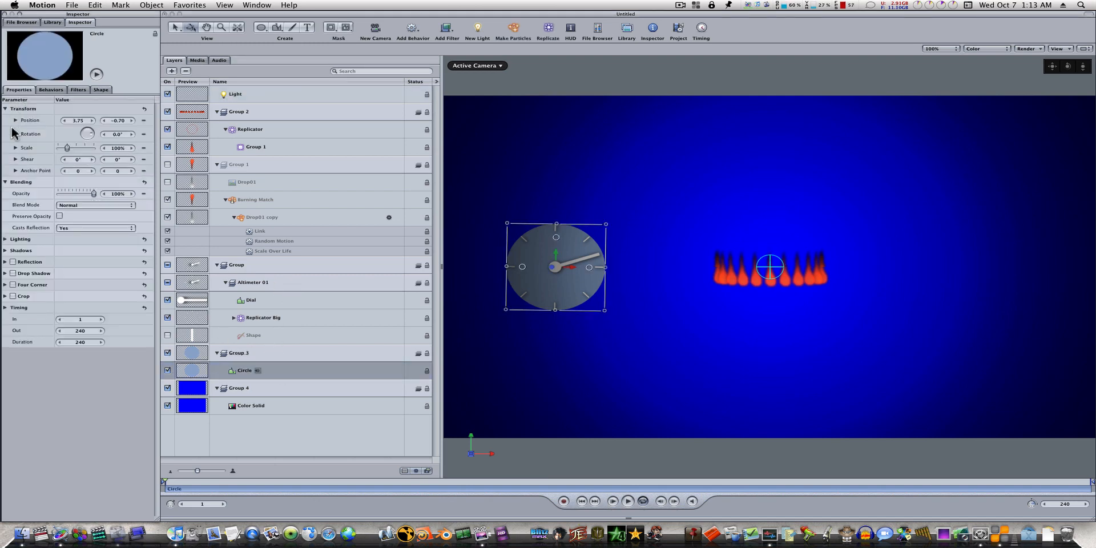
{"action": "left_click", "coordinate": [12, 273]}
{"action": "left_click", "coordinate": [5, 273]}
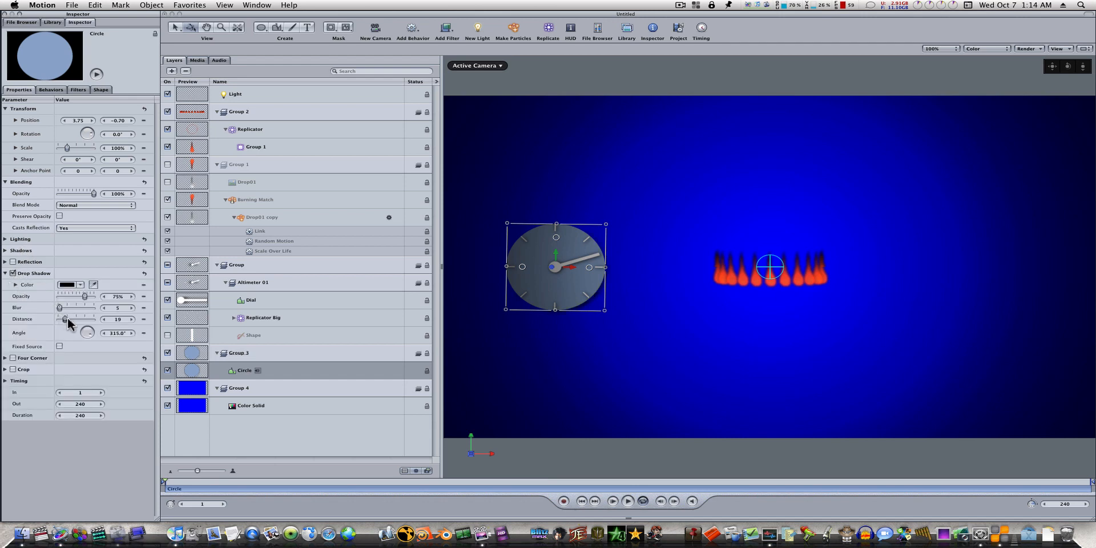
{"action": "left_click_drag", "start_coordinate": [73, 320], "coordinate": [81, 323]}
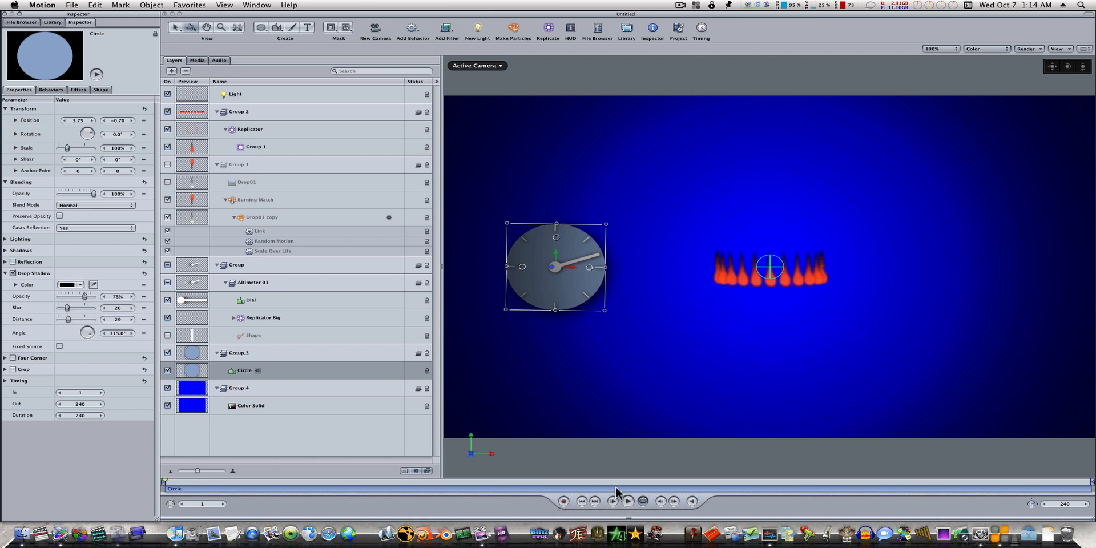
Step: Rotate the Dial hand to about -14.9° during playback to test the linked flames, and stop playback
{"action": "left_click", "coordinate": [288, 301]}
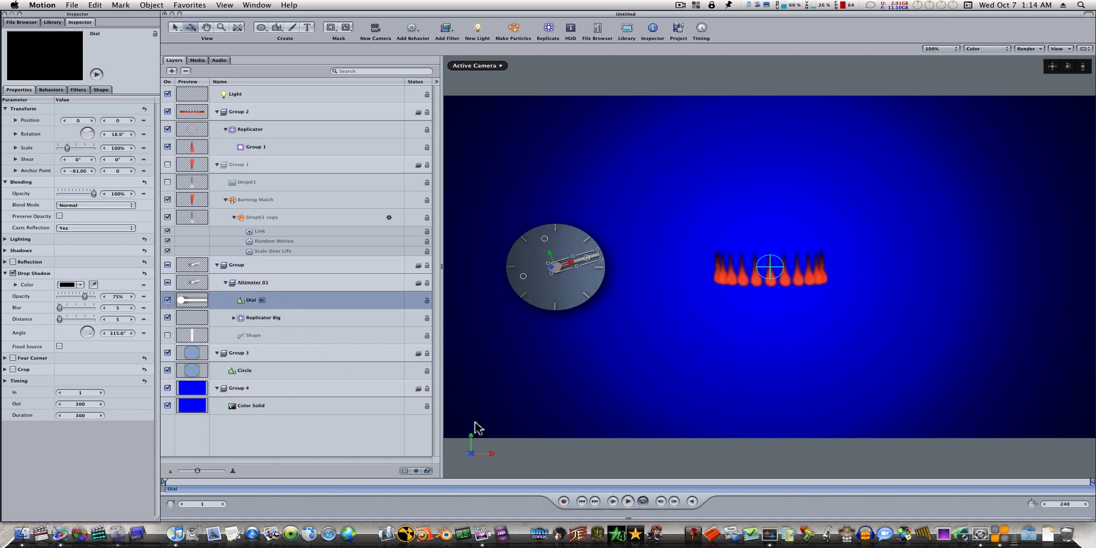
{"action": "left_click", "coordinate": [628, 501]}
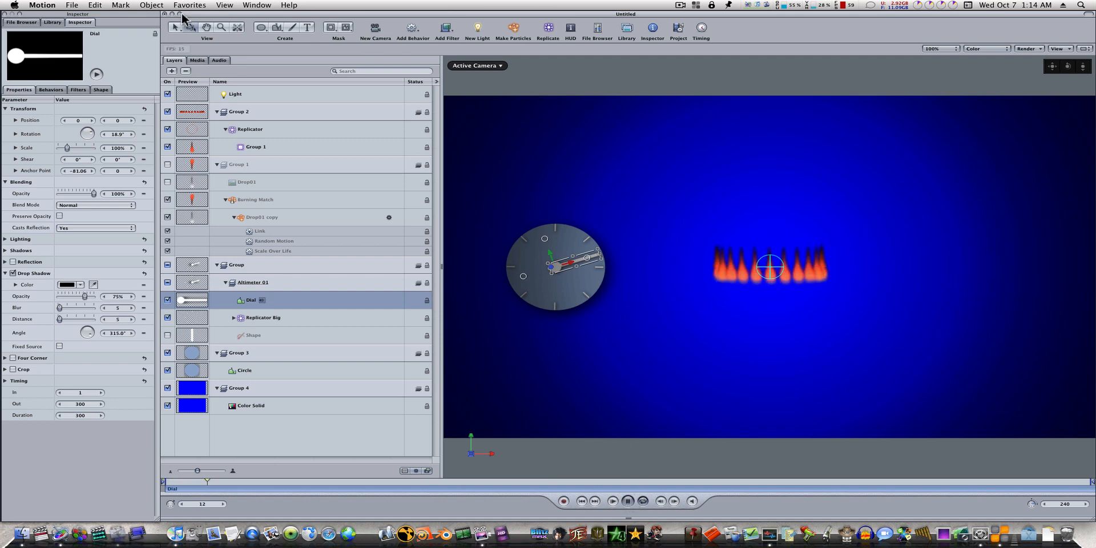
{"action": "left_click_drag", "start_coordinate": [574, 258], "coordinate": [588, 279]}
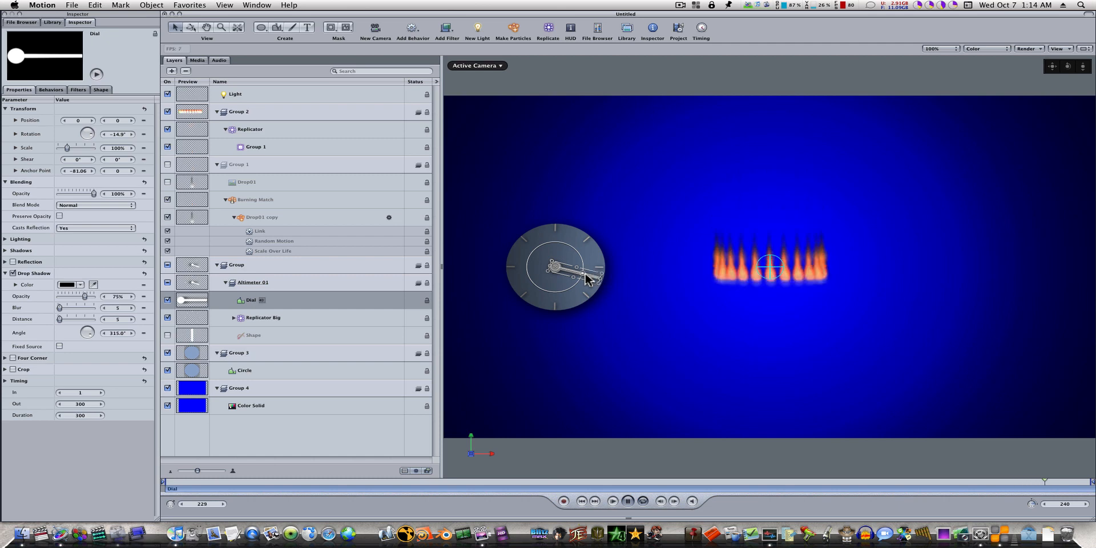
{"action": "left_click", "coordinate": [631, 501]}
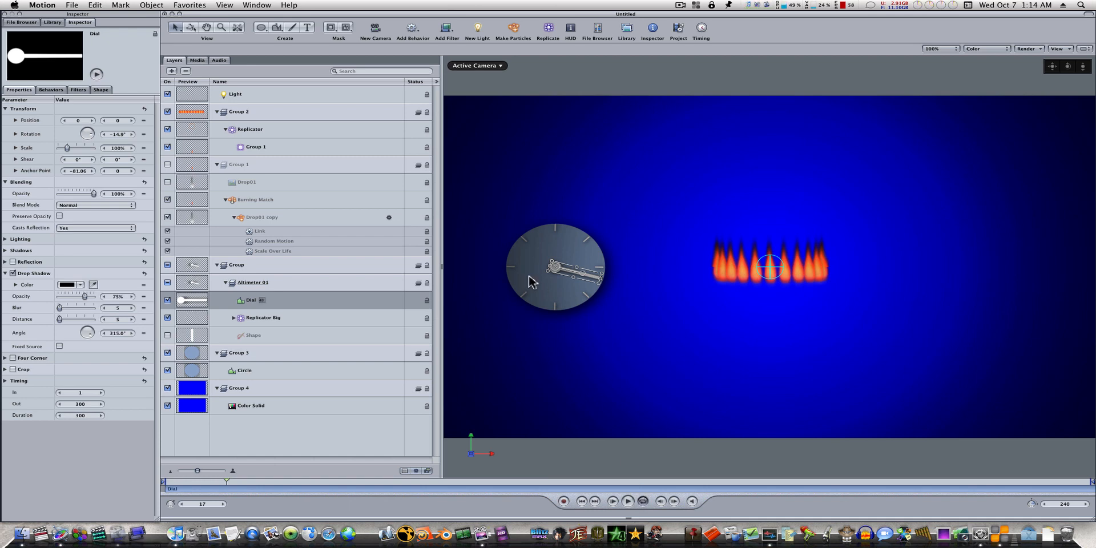
{"action": "left_click", "coordinate": [679, 5]}
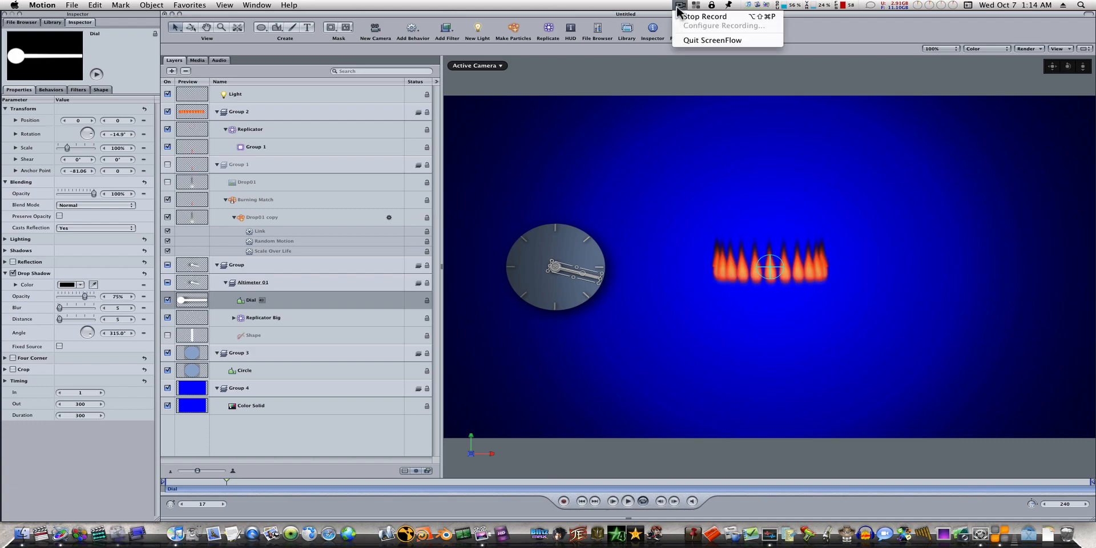